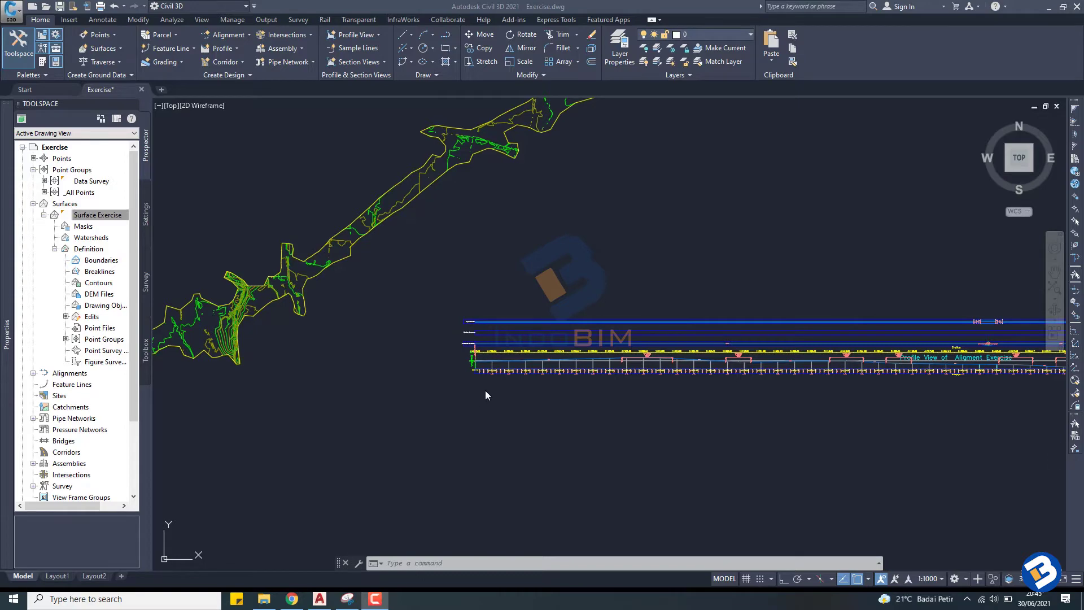
# Create a new assembly named 'Assembly Exercise' with Basic style and All Codes.
pyautogui.scroll(2, 485, 391)
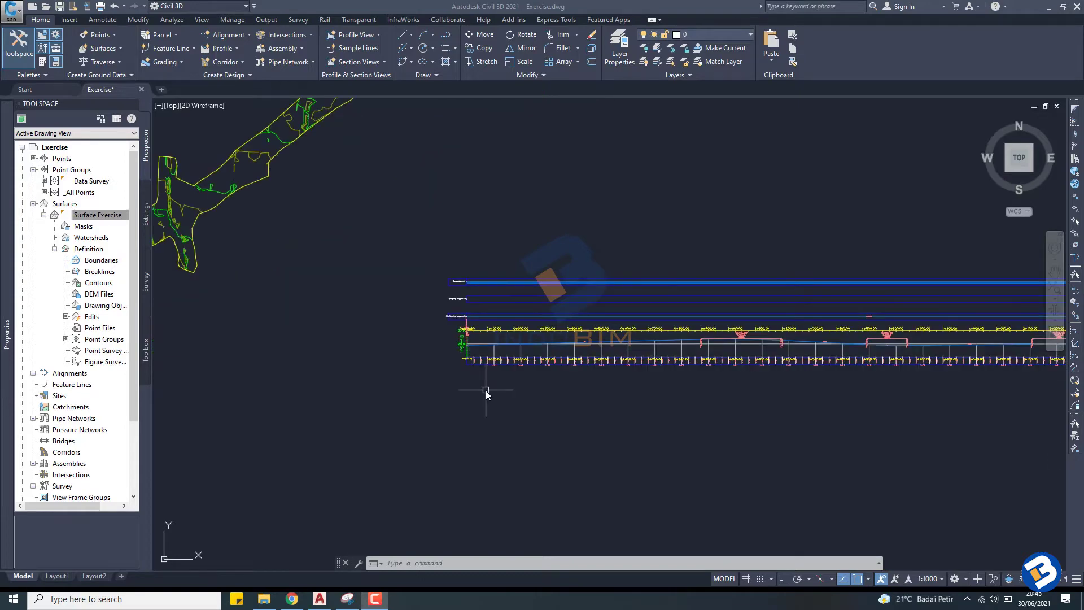
pyautogui.scroll(2, 485, 391)
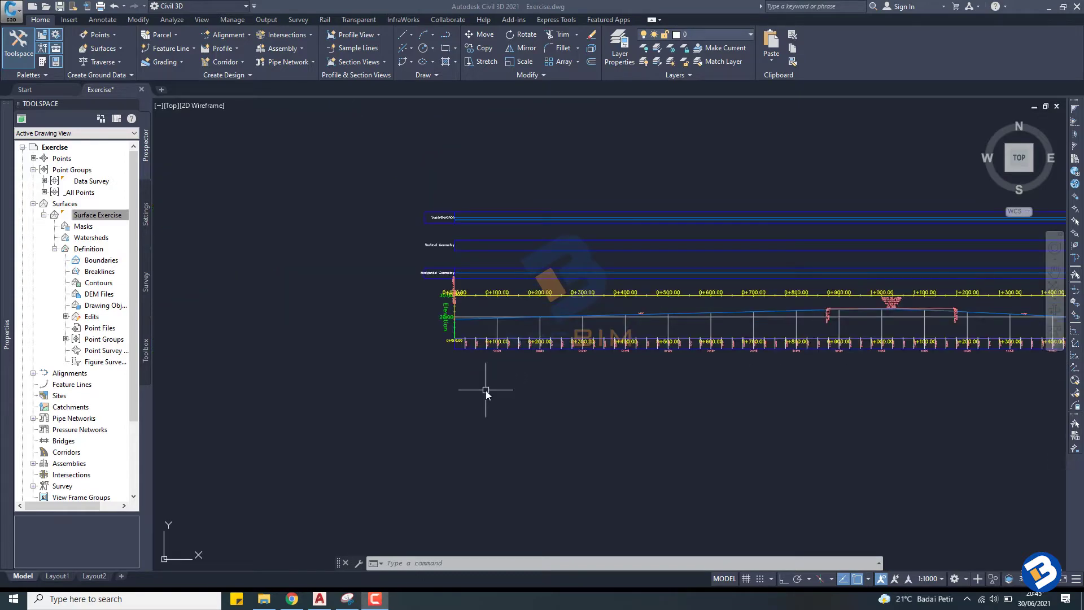
pyautogui.scroll(-2, 485, 390)
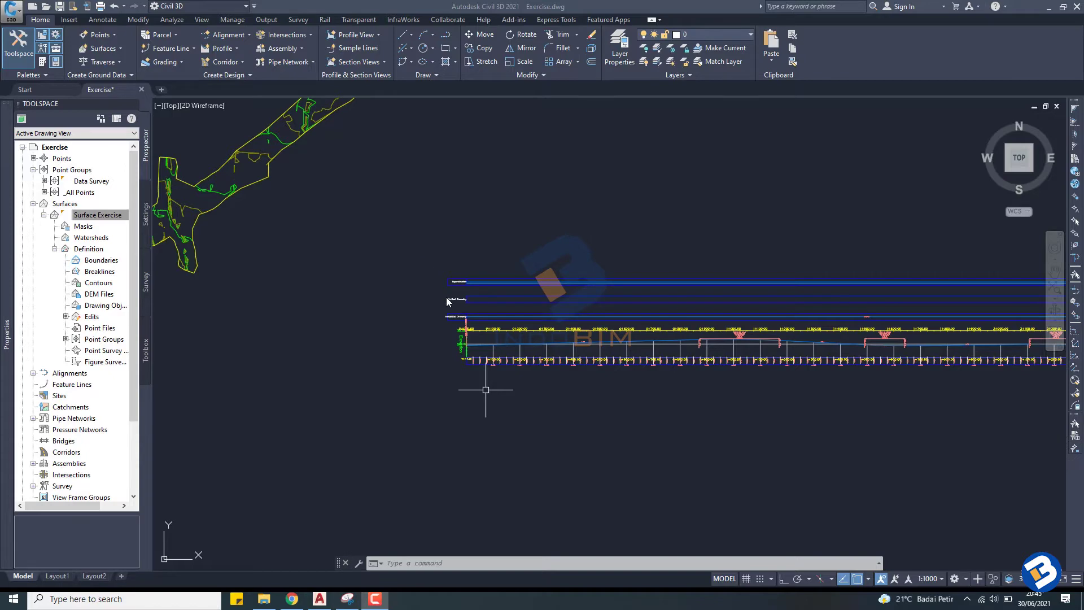
pyautogui.scroll(-3, 387, 237)
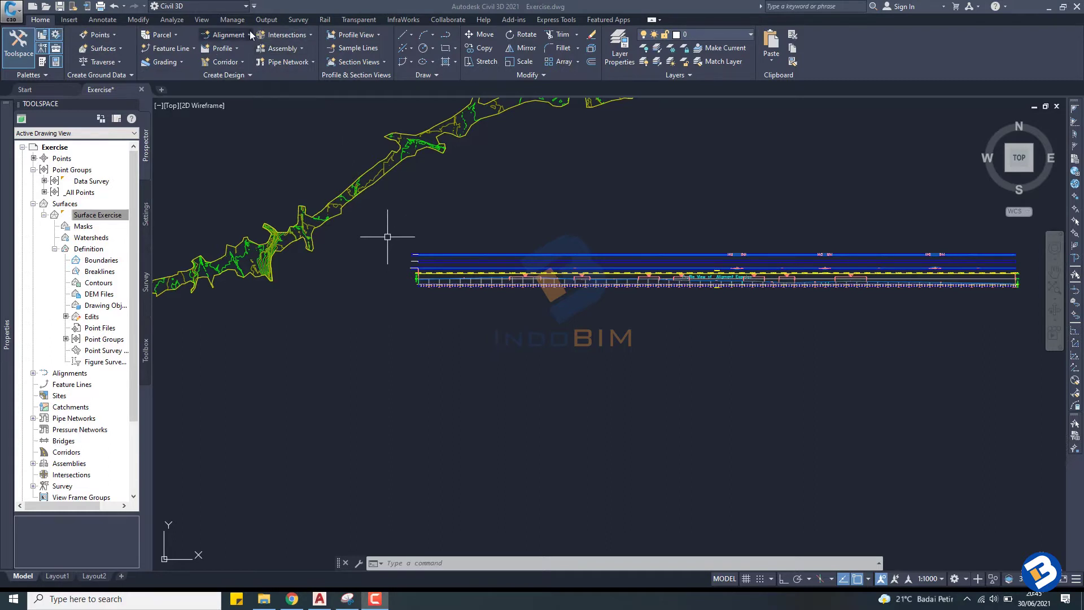
pyautogui.click(302, 48)
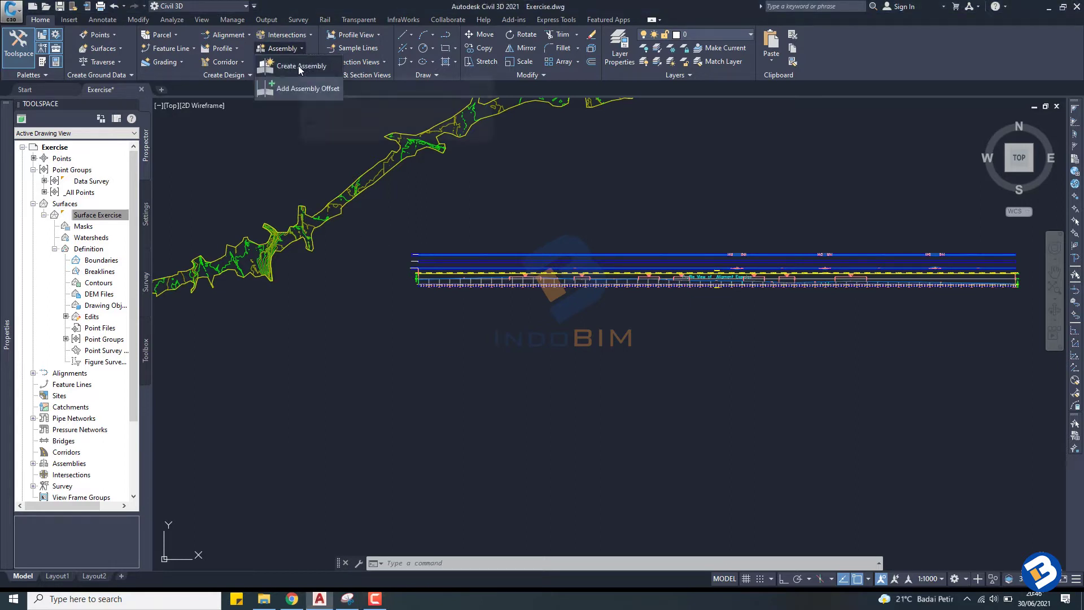
pyautogui.click(298, 66)
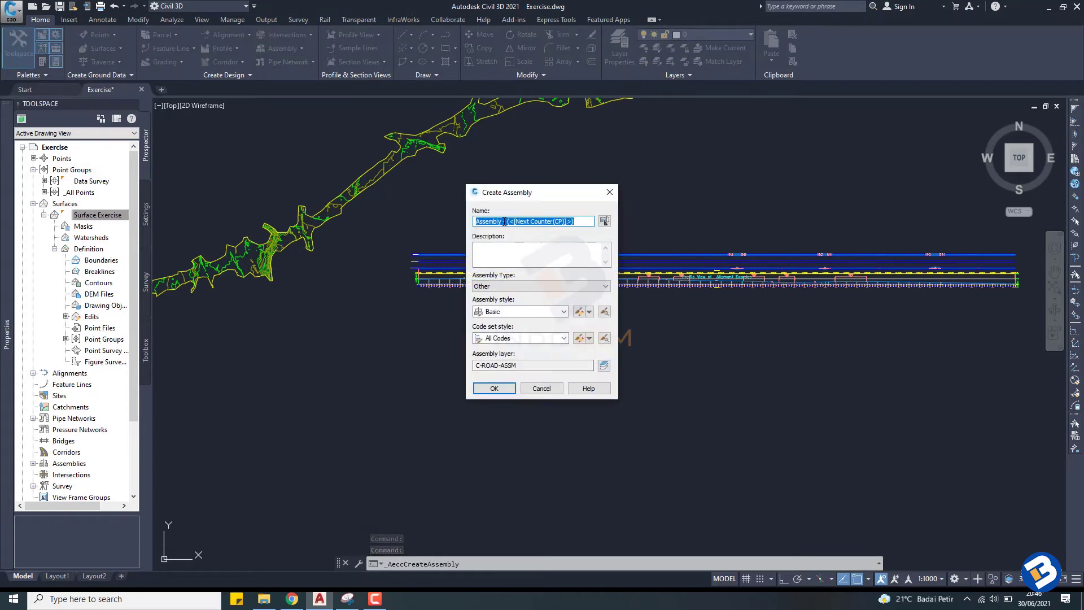
pyautogui.moveTo(503, 222); pyautogui.dragTo(576, 222)
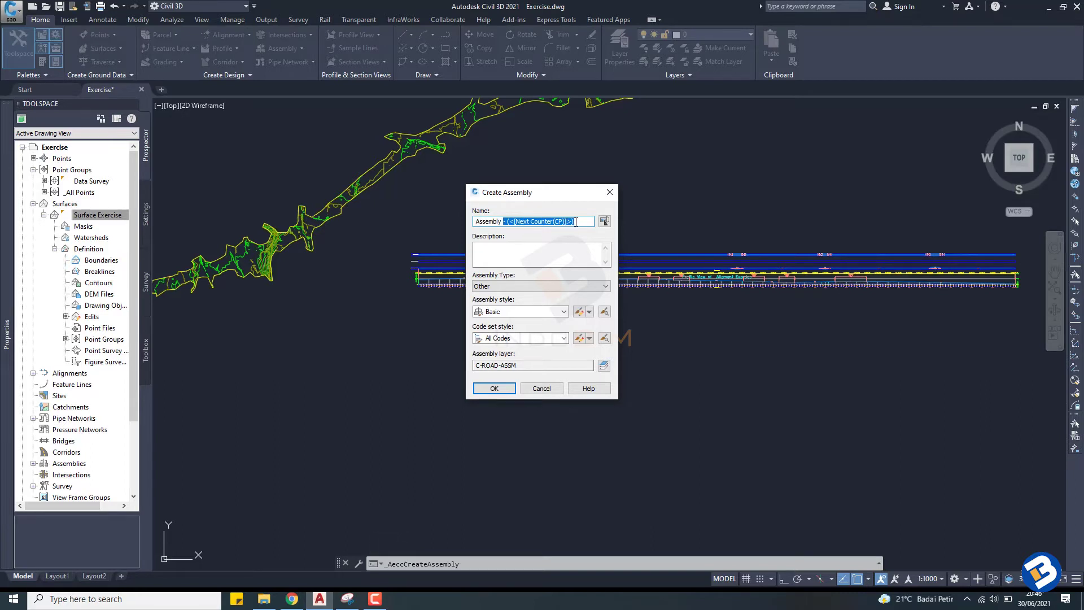
pyautogui.write('Exer')
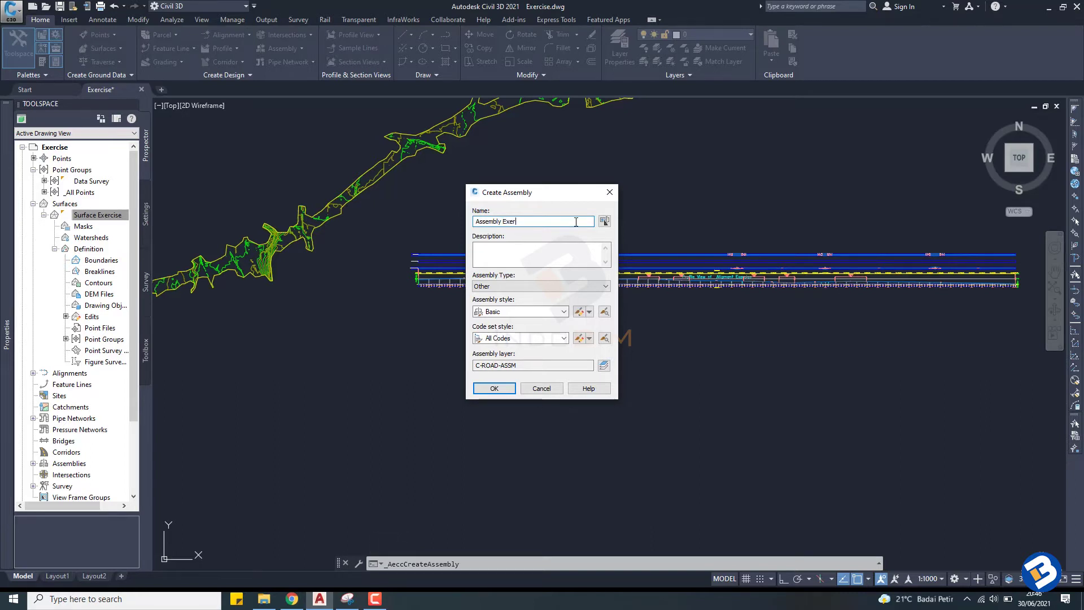
pyautogui.write('cise')
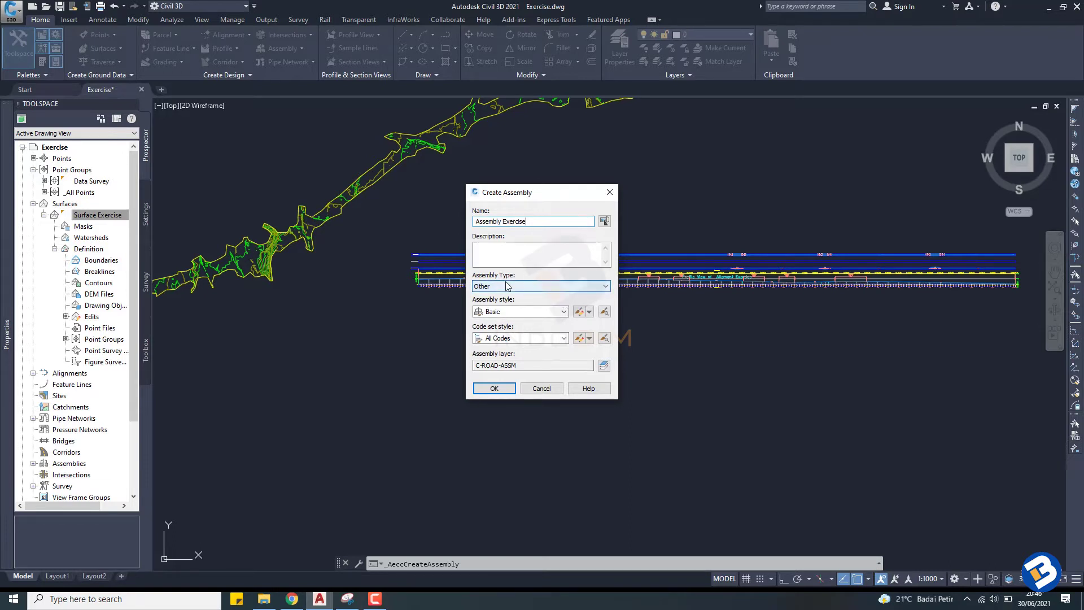
pyautogui.click(492, 388)
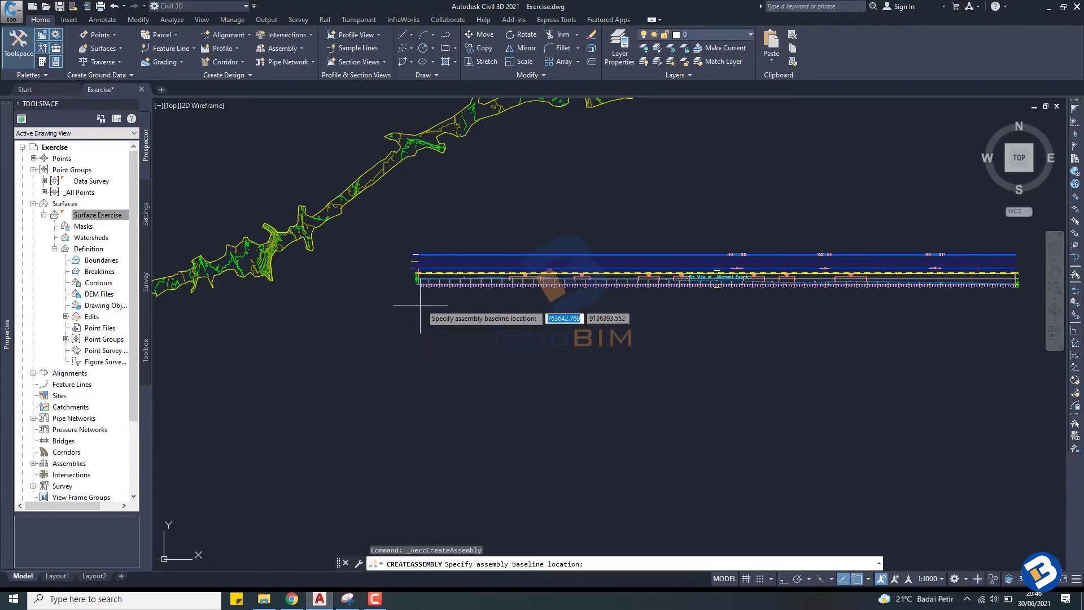
# Place the Assembly Exercise baseline in an empty spot and center it in view.
pyautogui.scroll(5, 421, 234)
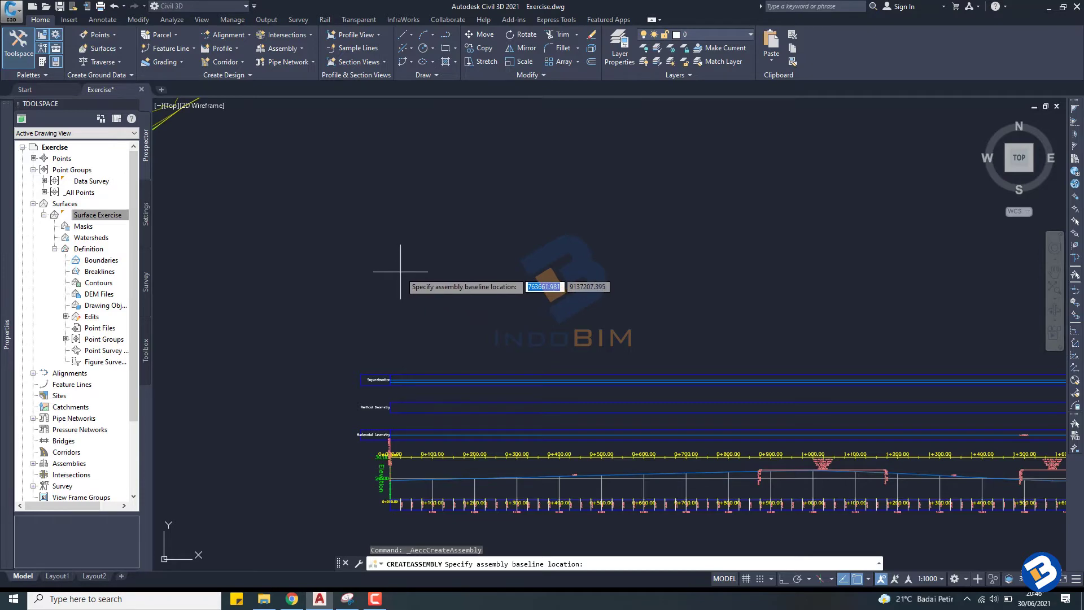
pyautogui.scroll(-3, 406, 260)
pyautogui.scroll(2, 410, 252)
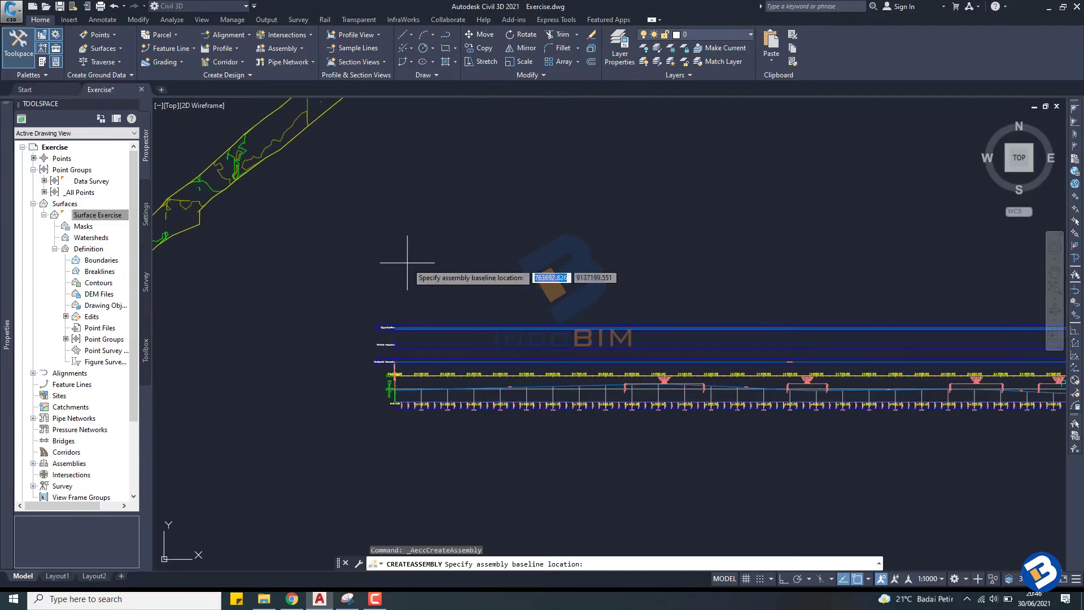
pyautogui.scroll(2, 406, 263)
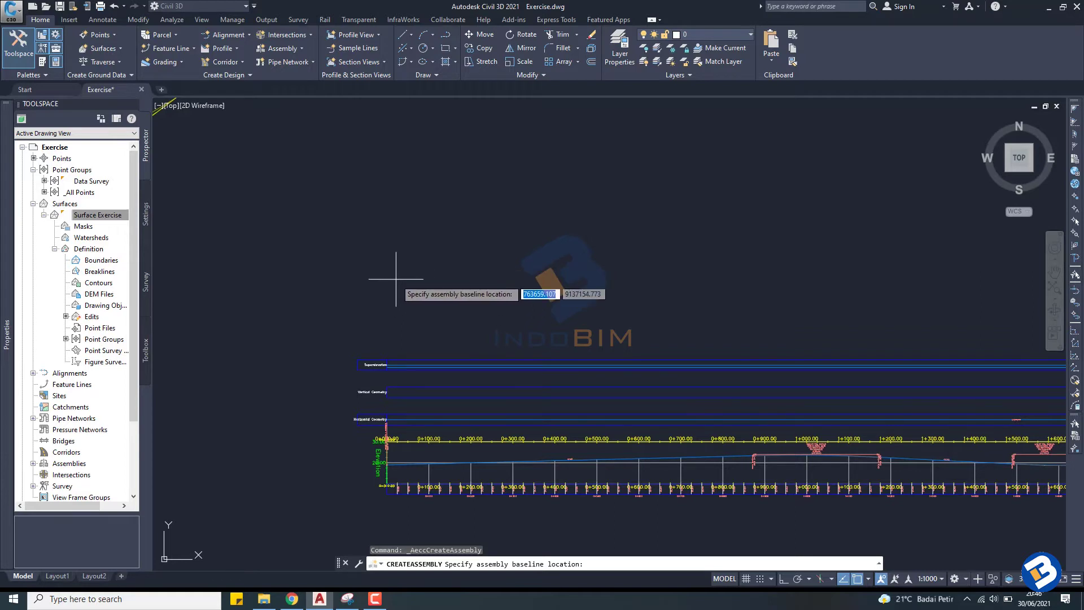
pyautogui.click(394, 283)
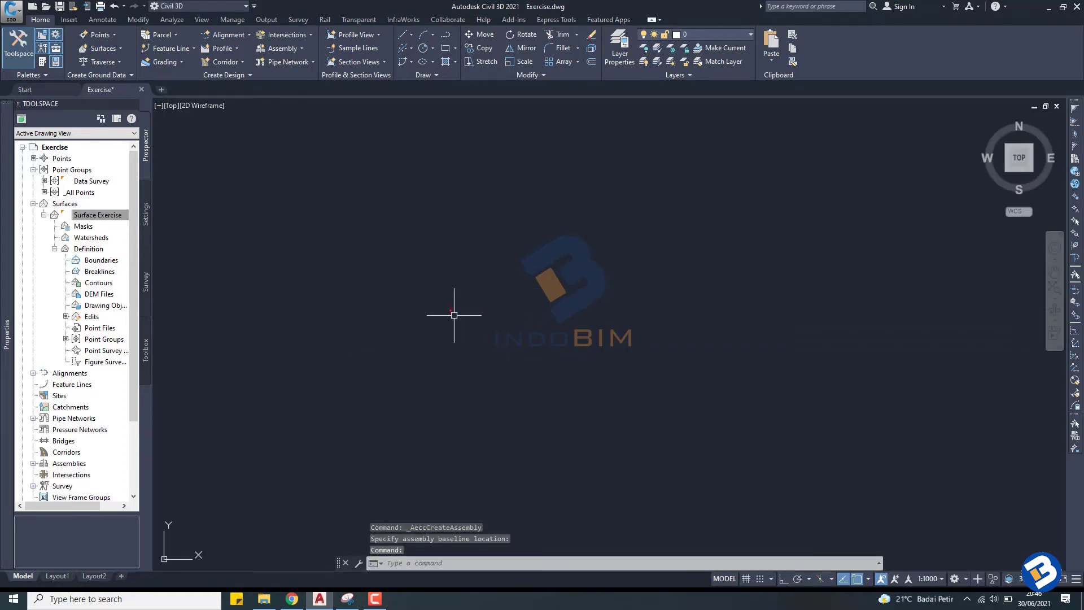
pyautogui.scroll(-4, 460, 312)
pyautogui.scroll(4, 404, 283)
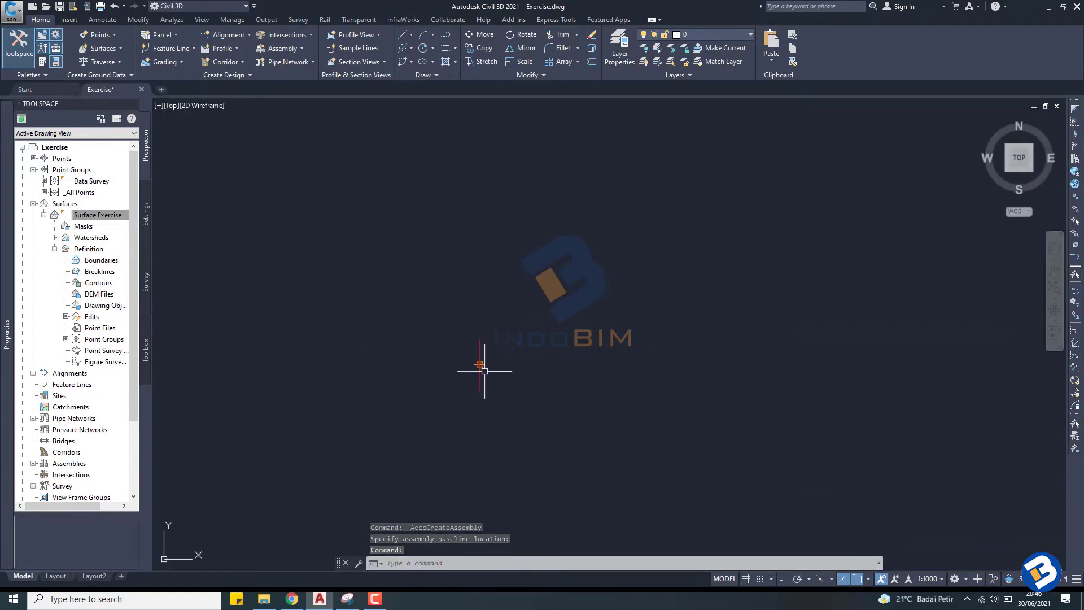
pyautogui.scroll(4, 483, 365)
pyautogui.moveTo(484, 363); pyautogui.dragTo(505, 313, button='middle')
pyautogui.scroll(-1, 509, 314)
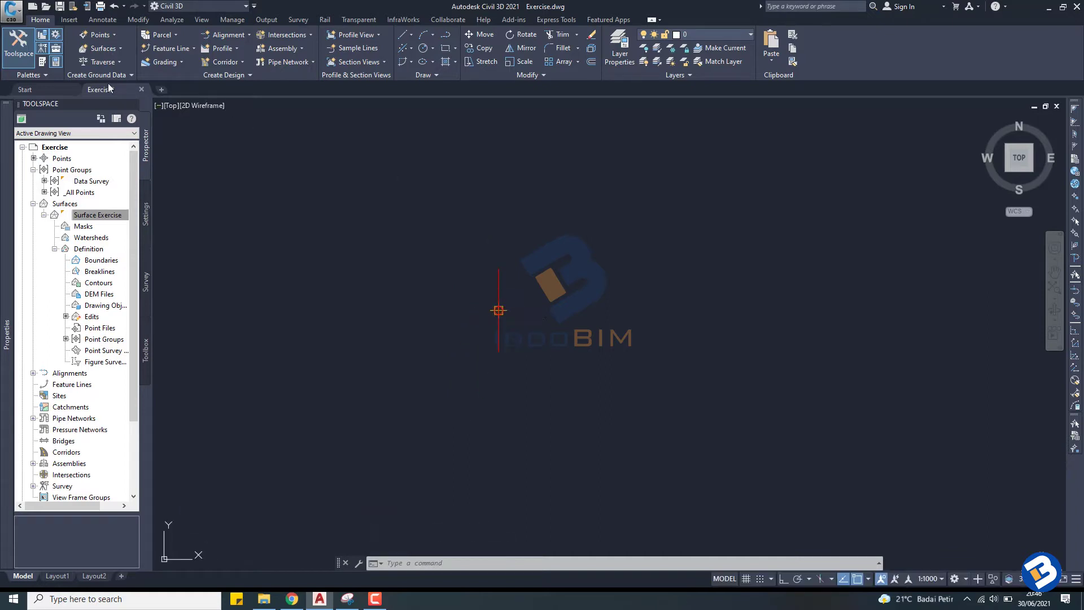
# Show the Tool Palettes docked beside the drawing on the metric Lanes subassemblies list.
pyautogui.click(43, 62)
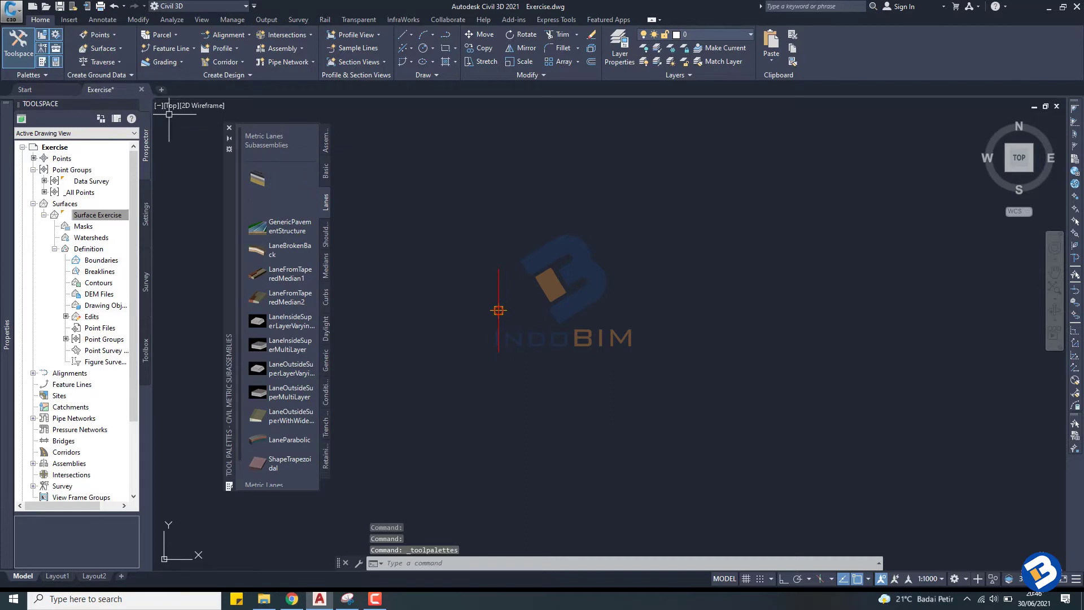
pyautogui.click(324, 146)
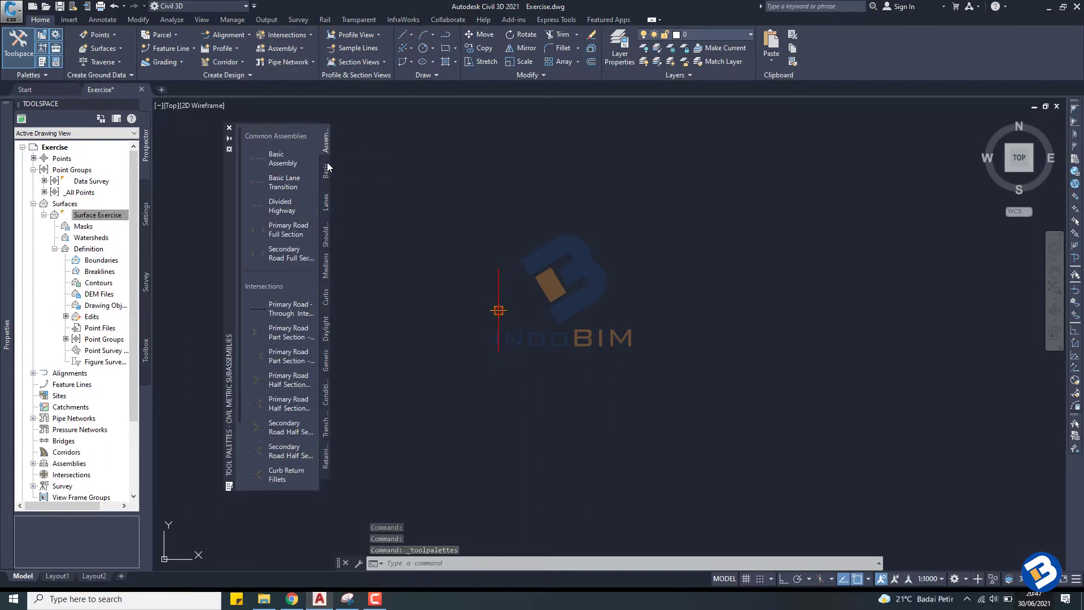
pyautogui.click(325, 171)
pyautogui.click(327, 201)
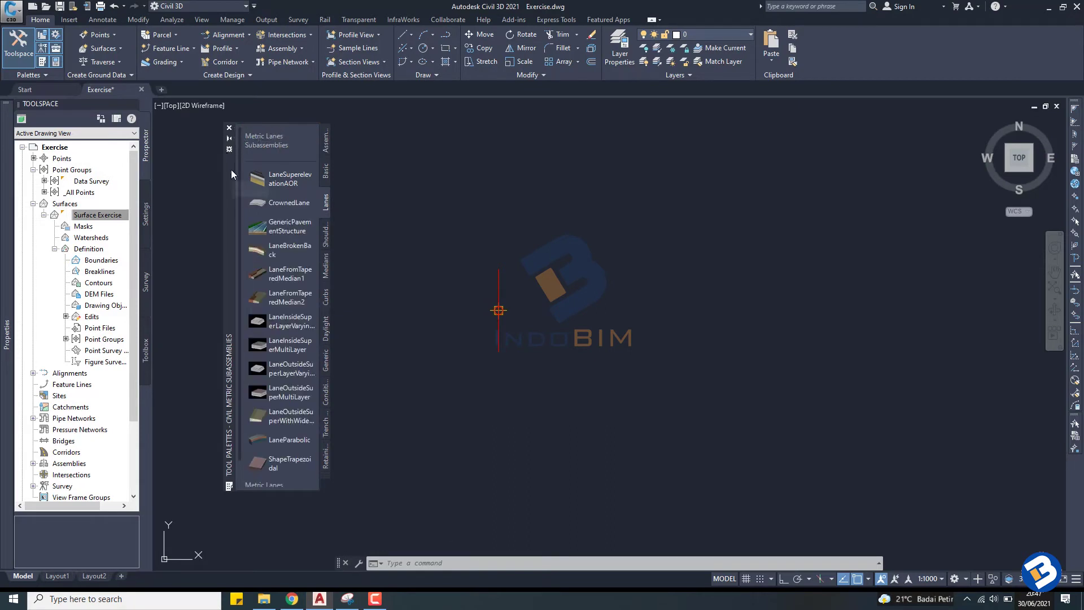
pyautogui.hotkey('ctrl', '3')
pyautogui.hotkey('ctrl', '3')
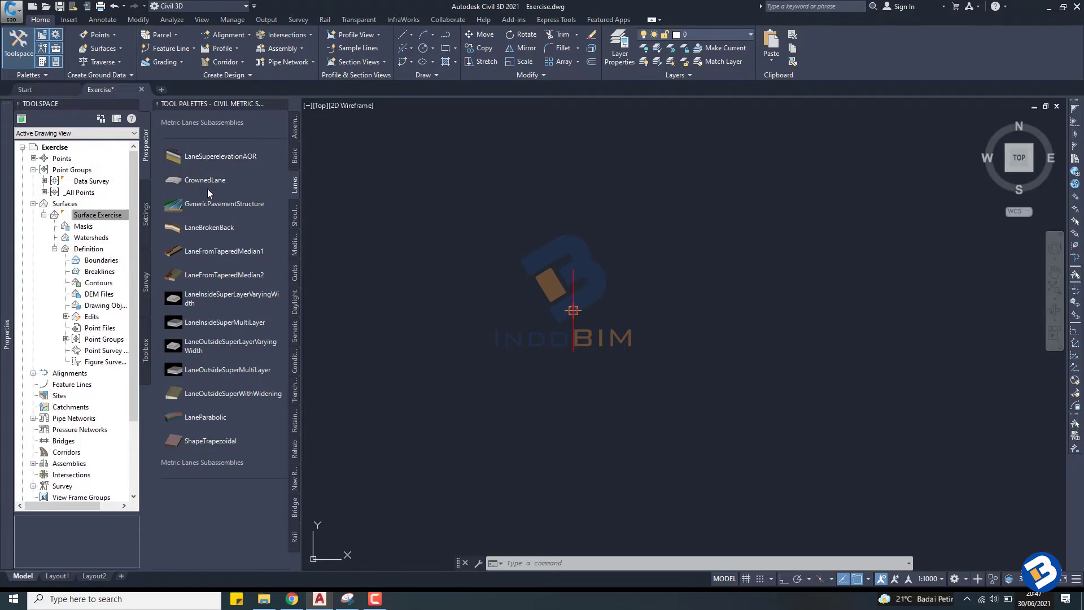
pyautogui.click(294, 157)
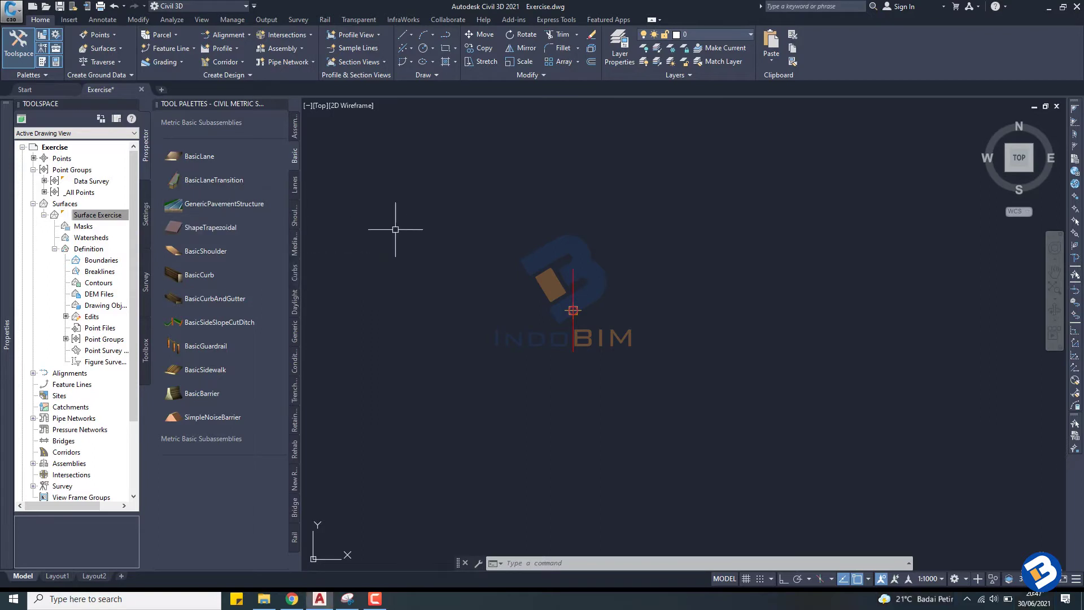
pyautogui.scroll(4, 562, 312)
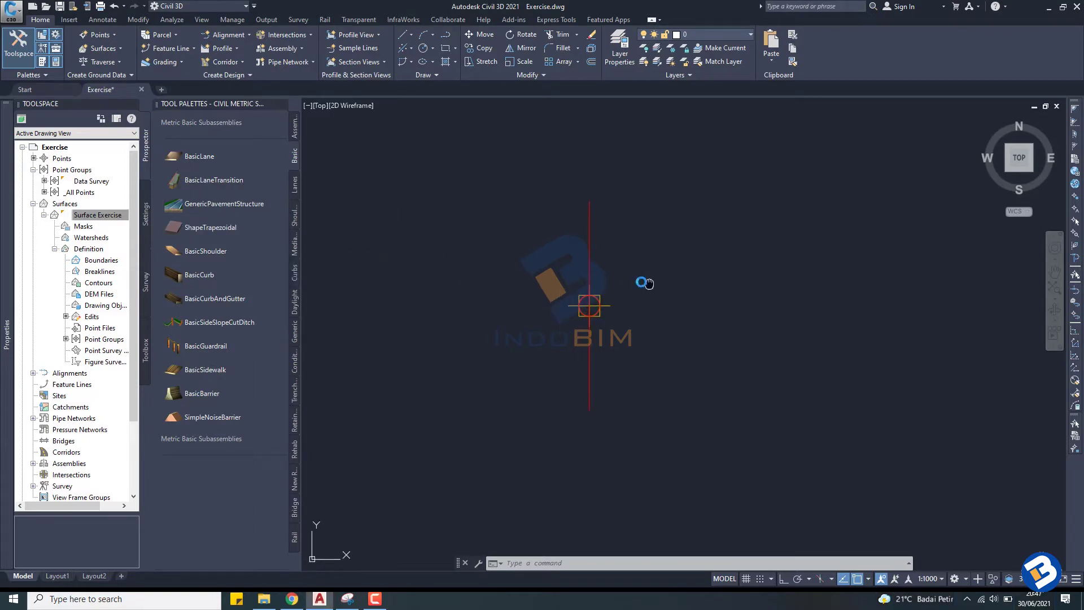
pyautogui.moveTo(644, 283); pyautogui.dragTo(564, 276, button='middle')
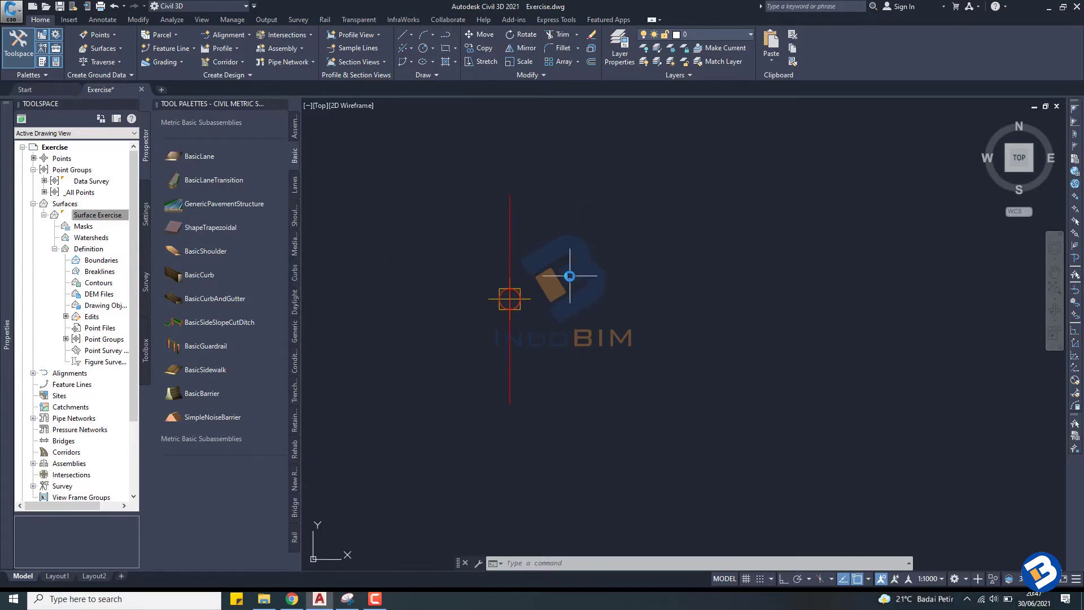
pyautogui.click(295, 189)
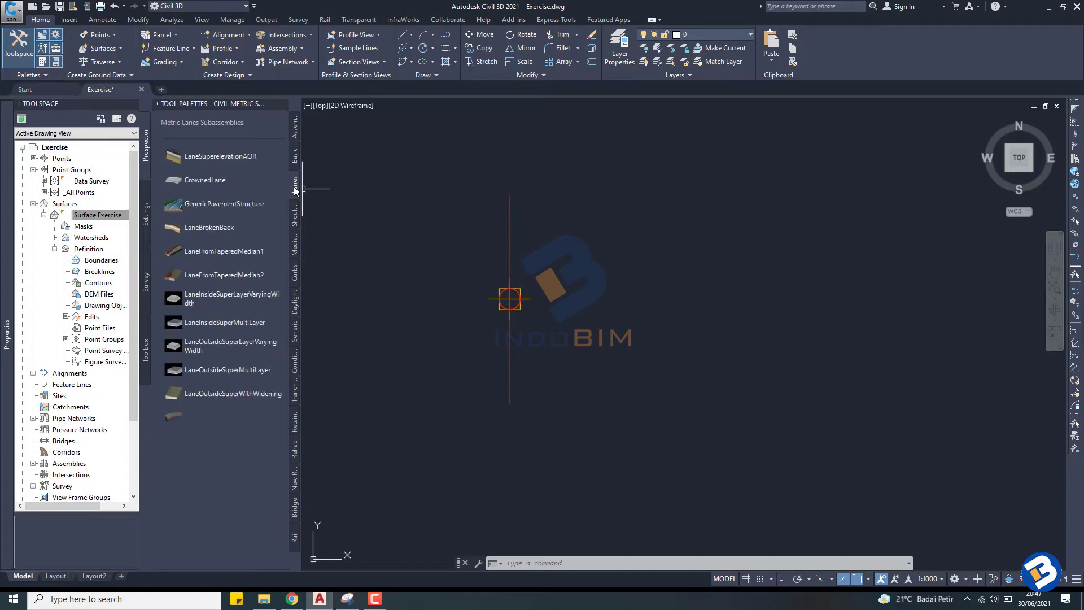
# Close the Toolspace and dock the Properties palette next to the metric subassemblies palette.
pyautogui.click(212, 157)
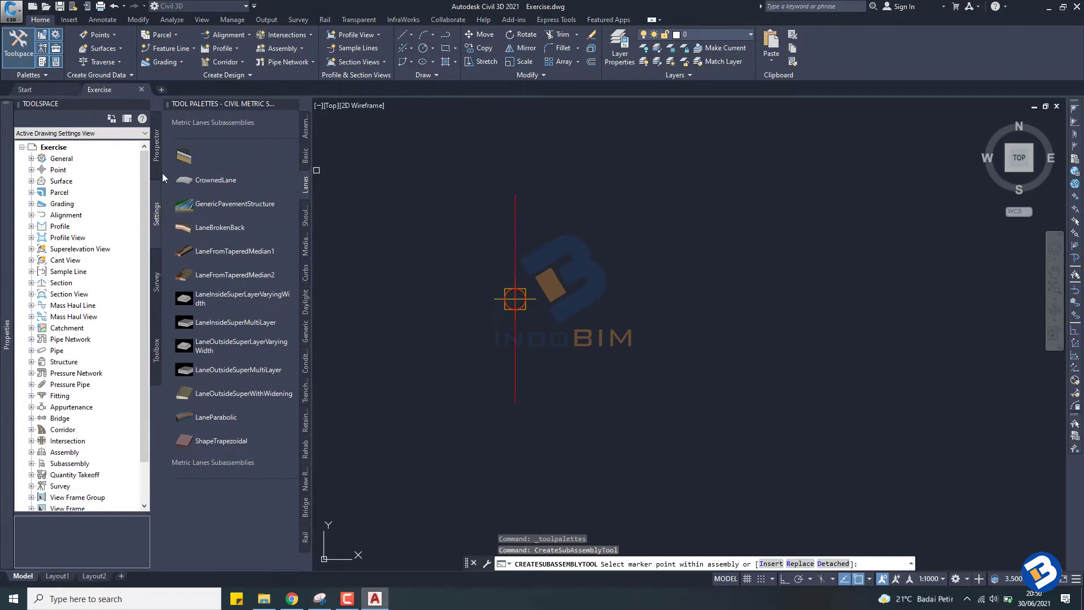
pyautogui.moveTo(11, 272)
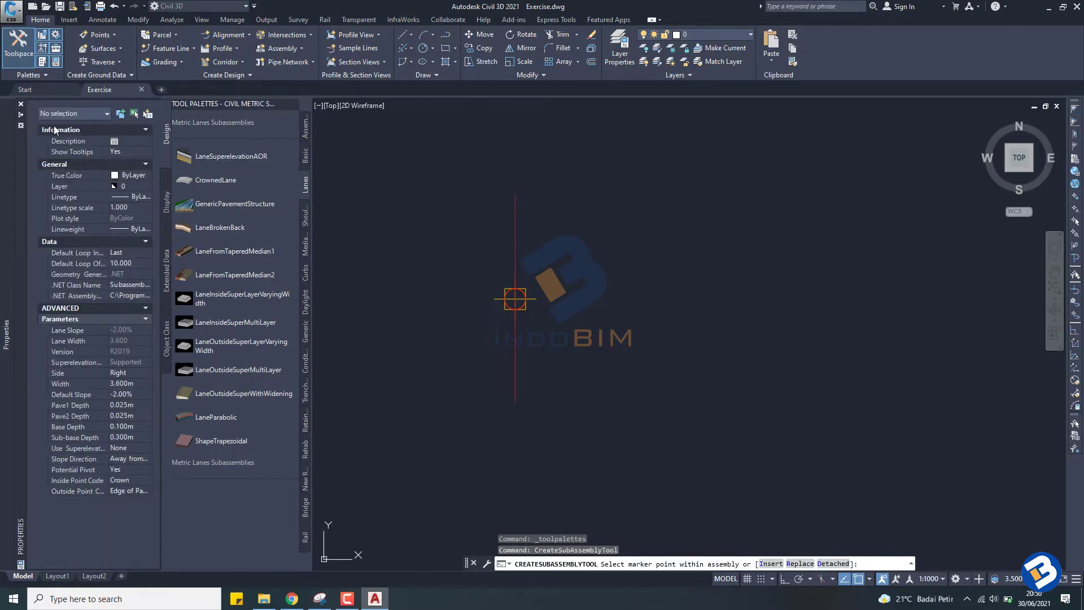
pyautogui.click(20, 114)
pyautogui.press('Escape')
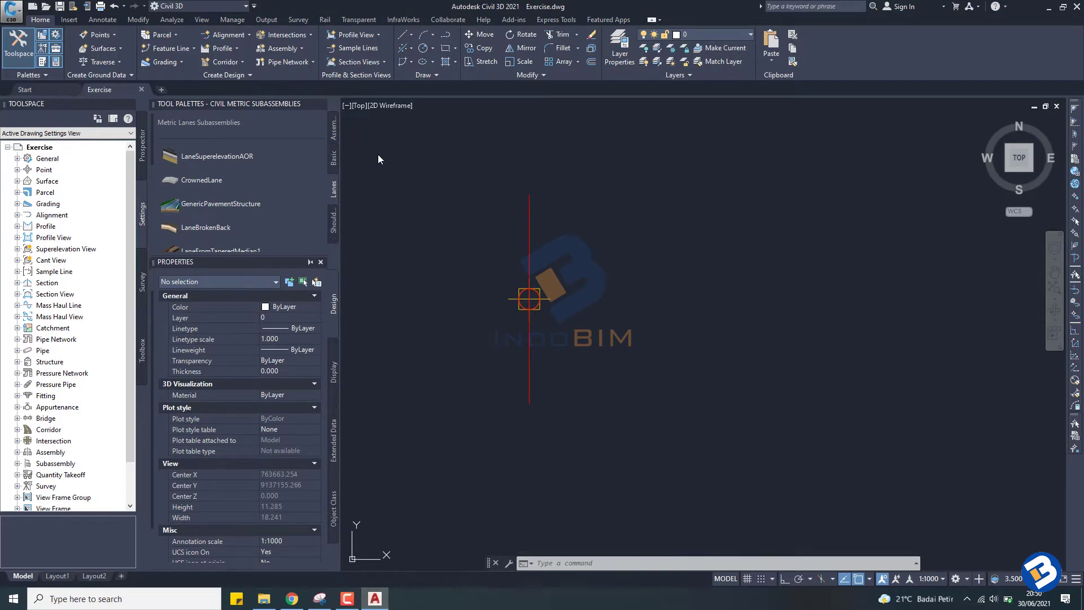
pyautogui.hotkey('ctrl', '1')
pyautogui.hotkey('ctrl', '1')
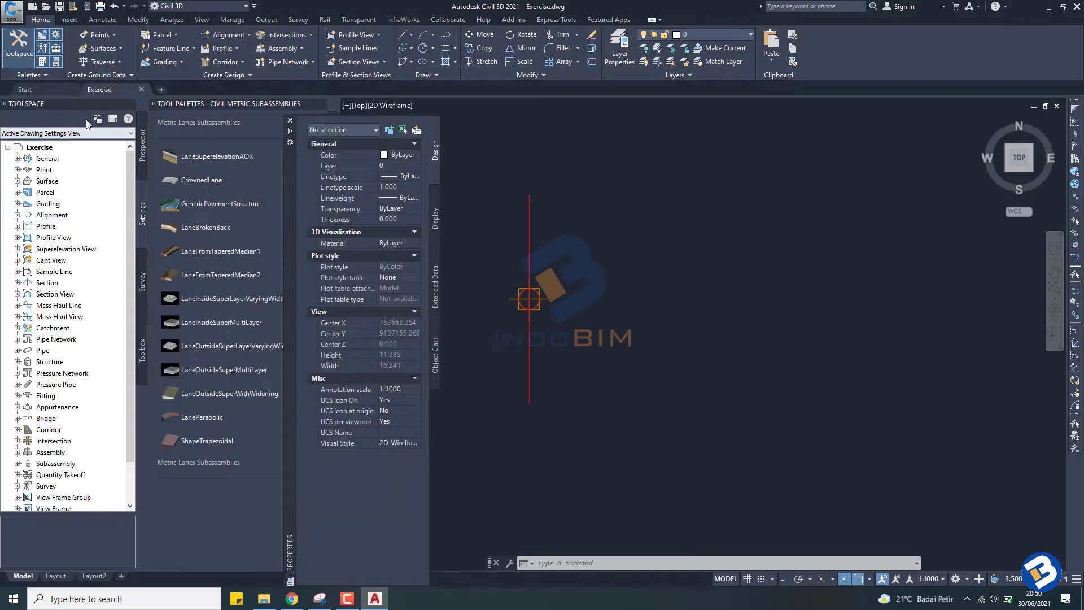
pyautogui.click(19, 45)
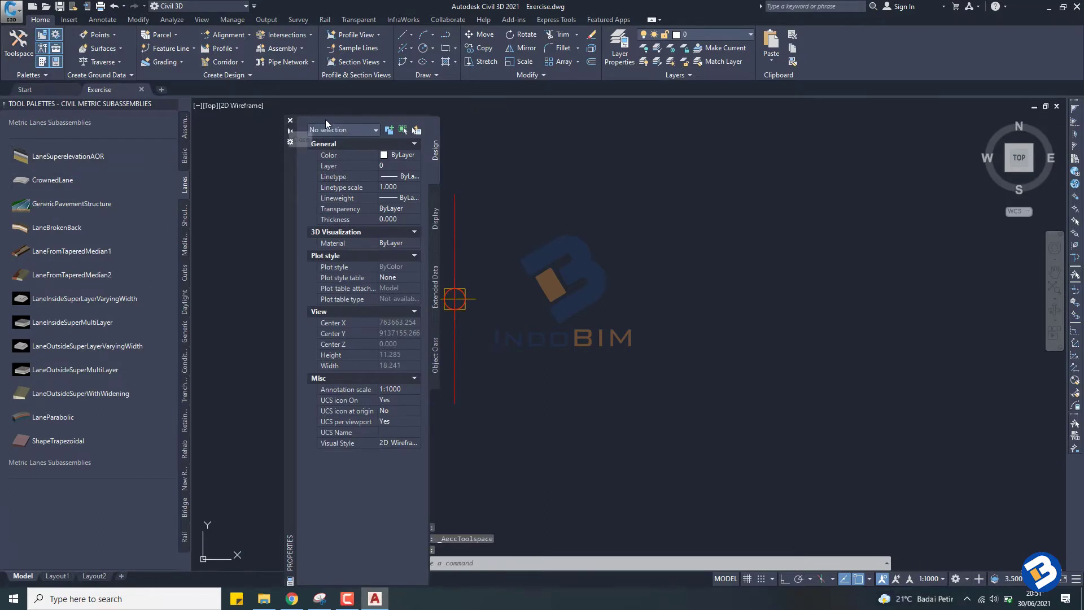
pyautogui.moveTo(290, 140); pyautogui.dragTo(207, 143)
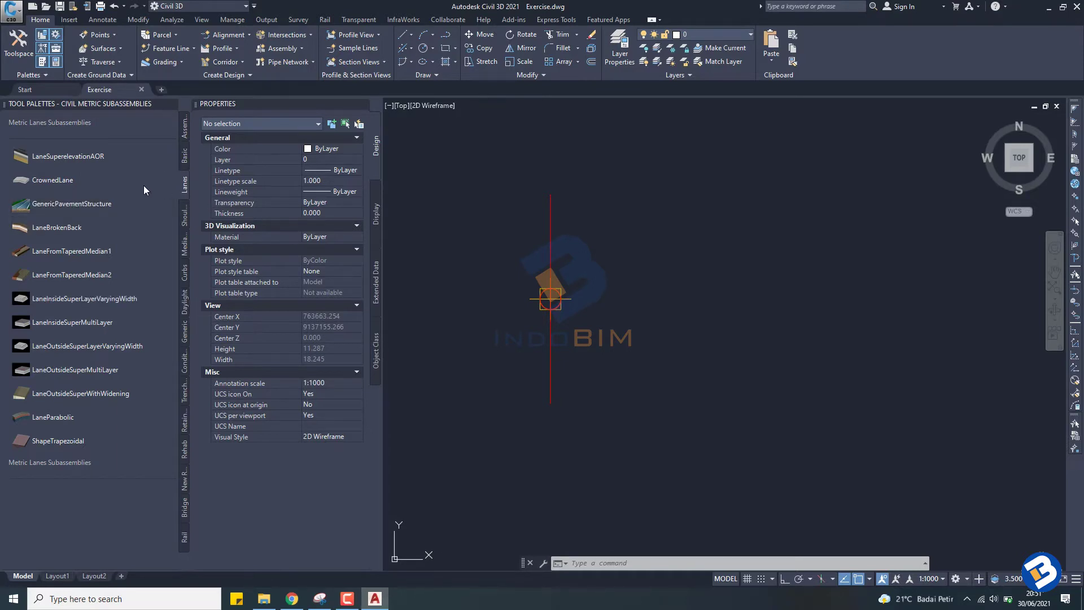
# Insert a LaneSuperelevationAOR lane with Width 4 m on the right of the assembly marker.
pyautogui.click(103, 158)
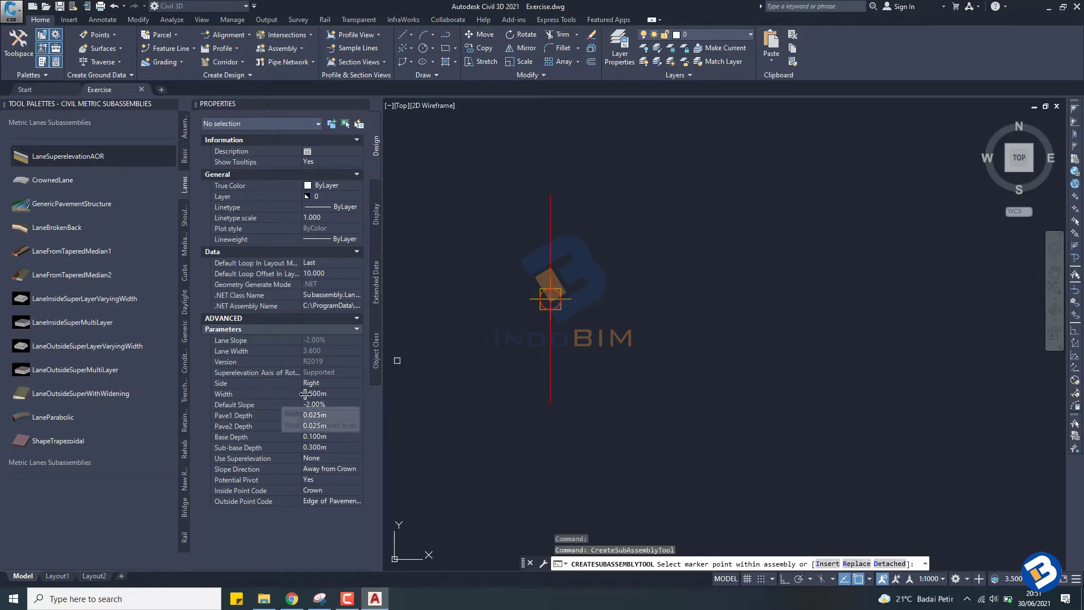
pyautogui.click(340, 395)
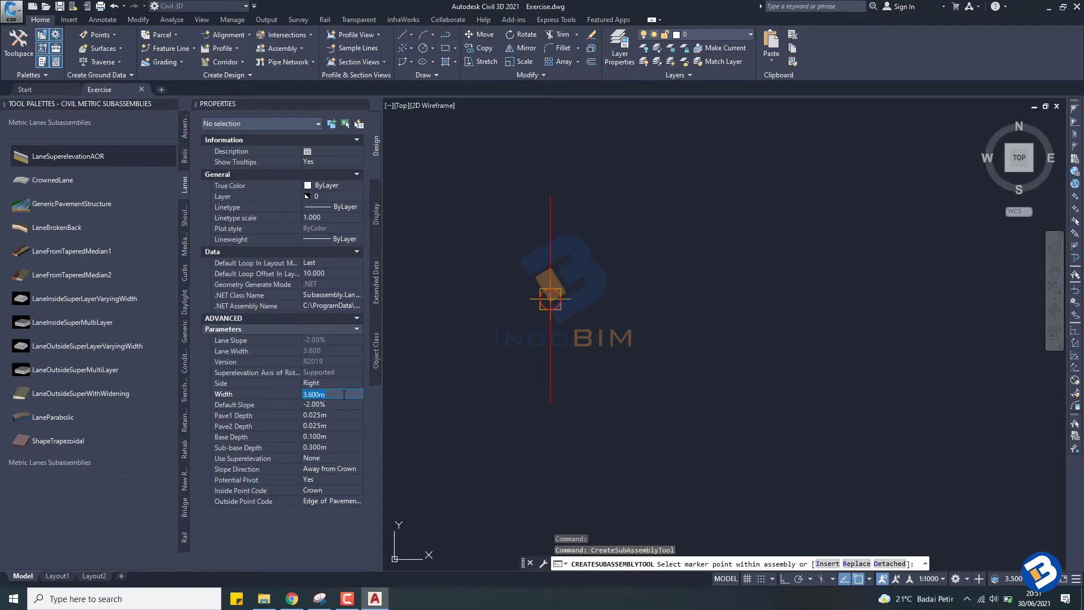
pyautogui.write('4')
pyautogui.click(332, 405)
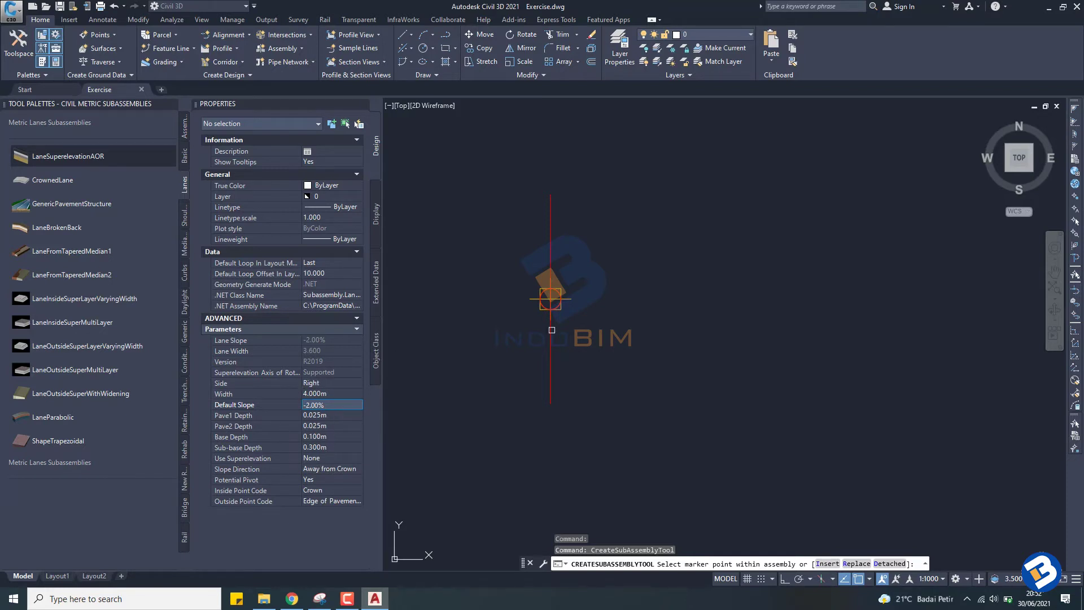
pyautogui.click(550, 299)
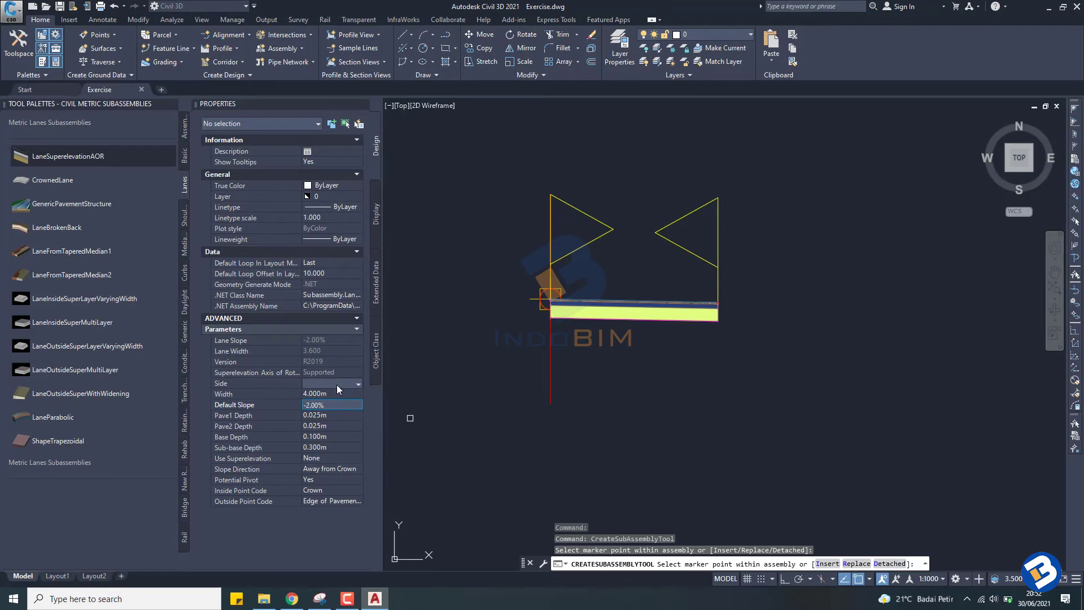
# Switch Side to Left and insert a second 4 m LaneSuperelevationAOR lane at the assembly marker.
pyautogui.click(345, 384)
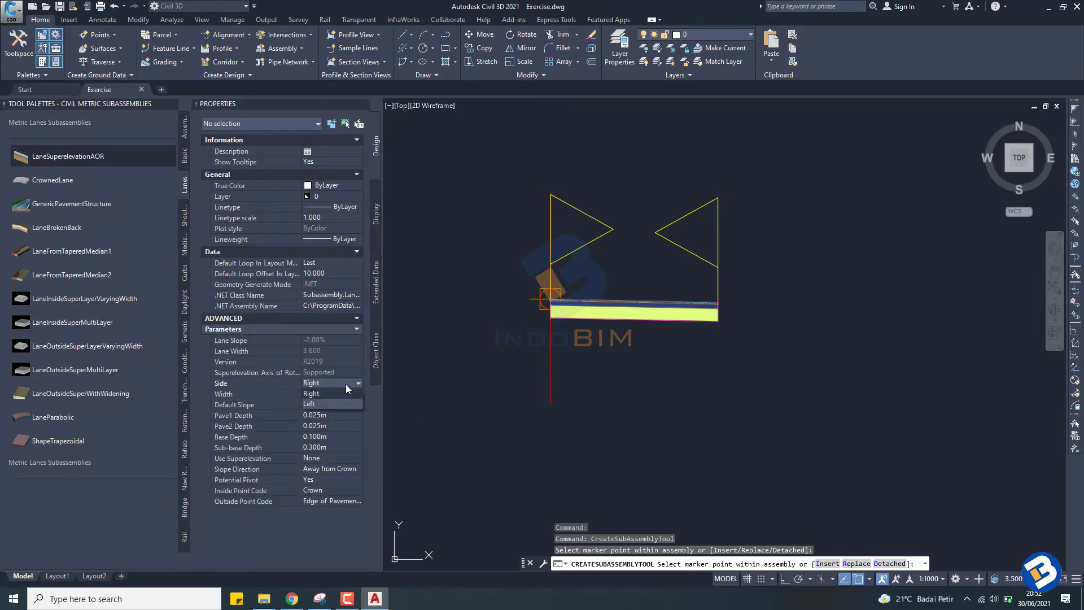
pyautogui.click(323, 403)
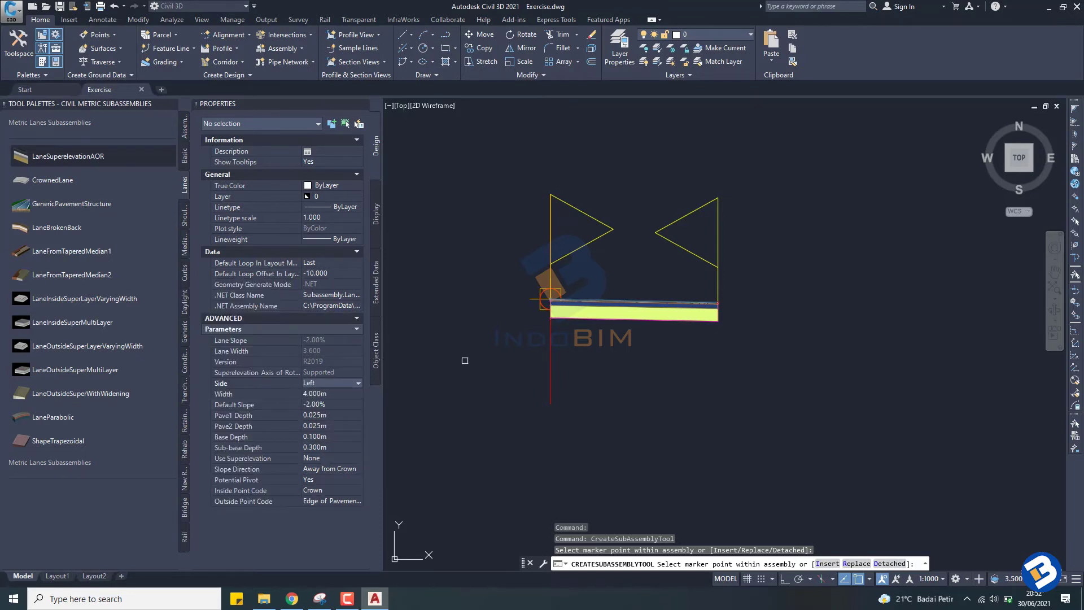
pyautogui.click(551, 298)
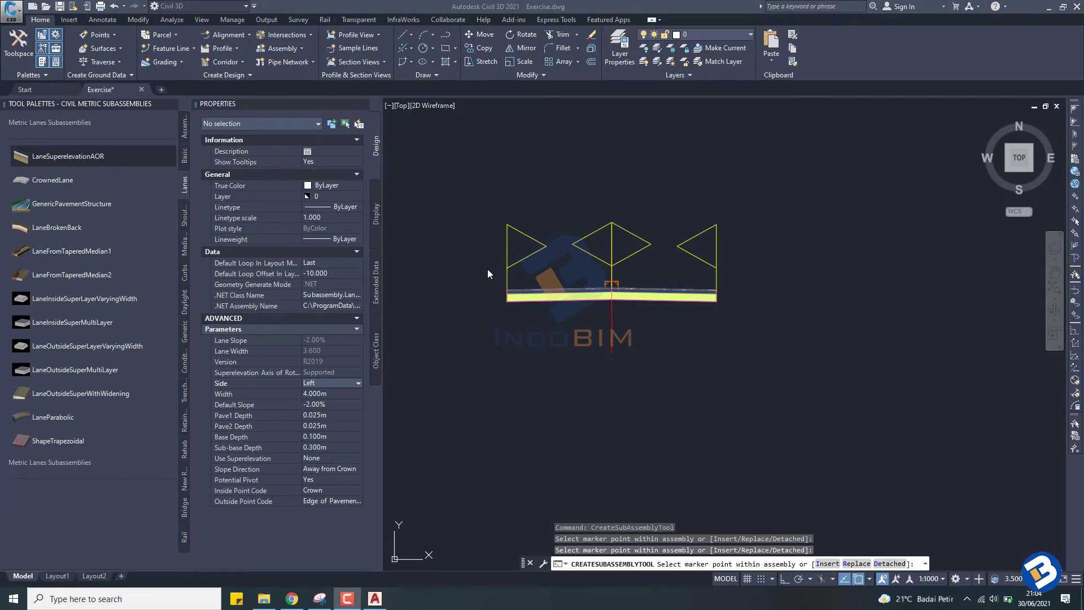
pyautogui.scroll(2, 488, 269)
pyautogui.scroll(-4, 490, 268)
pyautogui.scroll(2, 490, 269)
pyautogui.scroll(2, 490, 269)
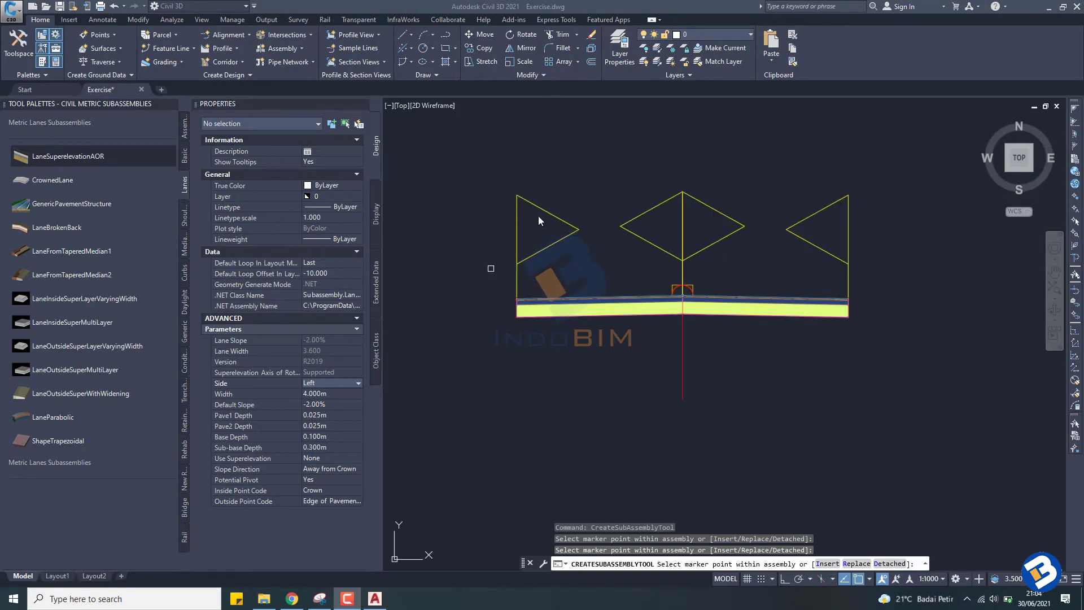
# Attach a ShoulderExtendAll with 1.5 m width and -4% slope to the left lane's outer edge.
pyautogui.click(184, 227)
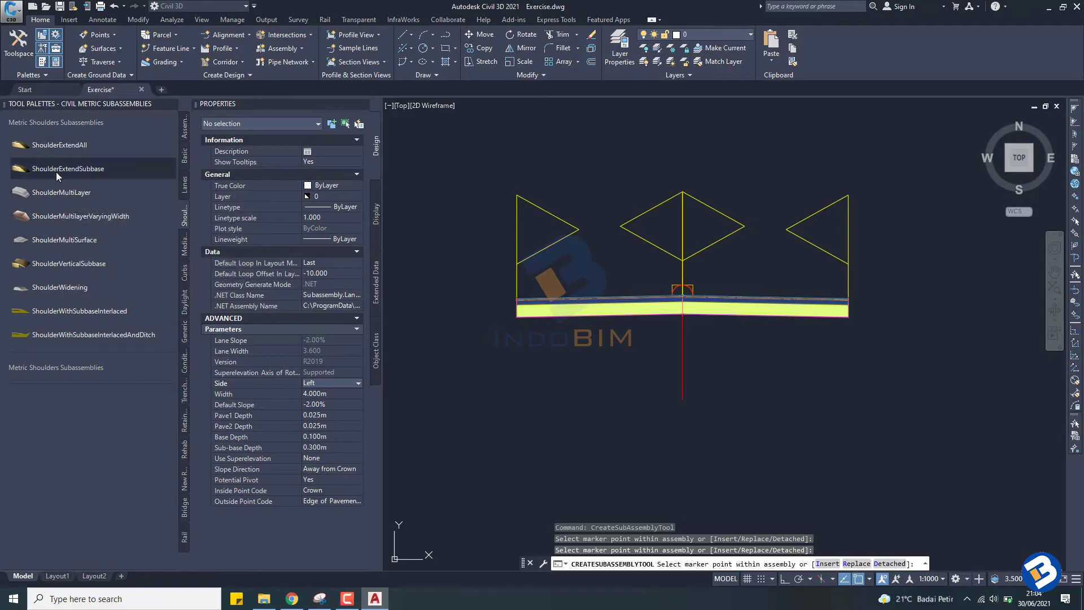
pyautogui.click(57, 142)
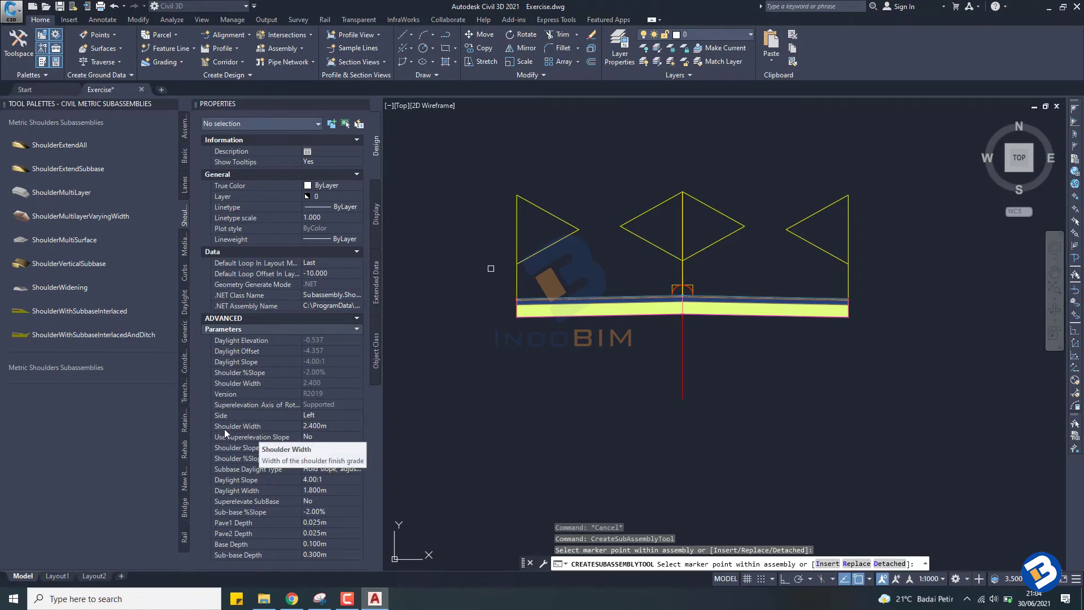
pyautogui.click(314, 427)
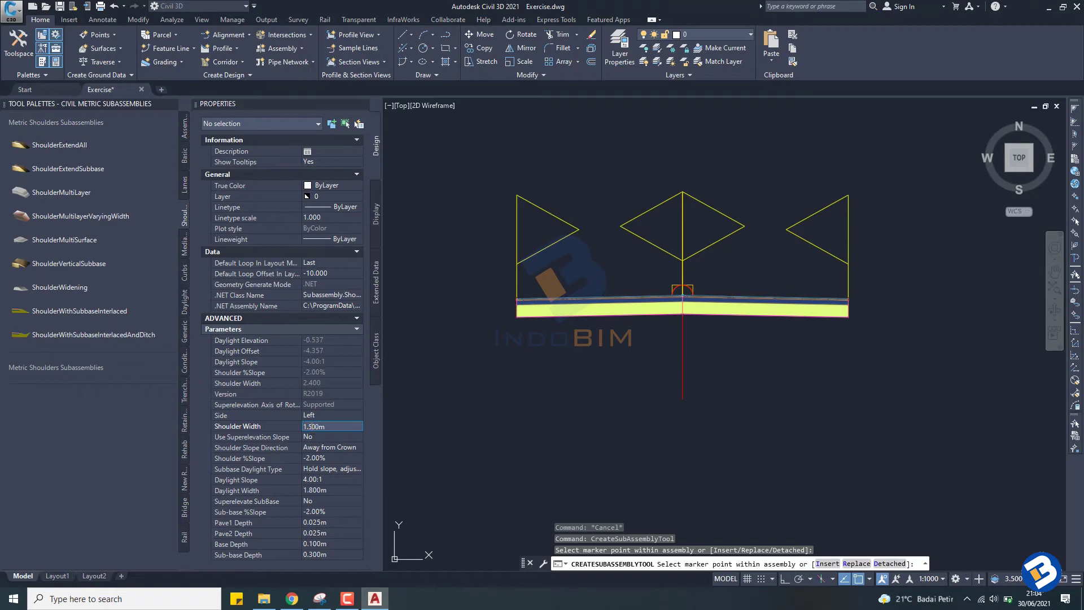
pyautogui.click(312, 458)
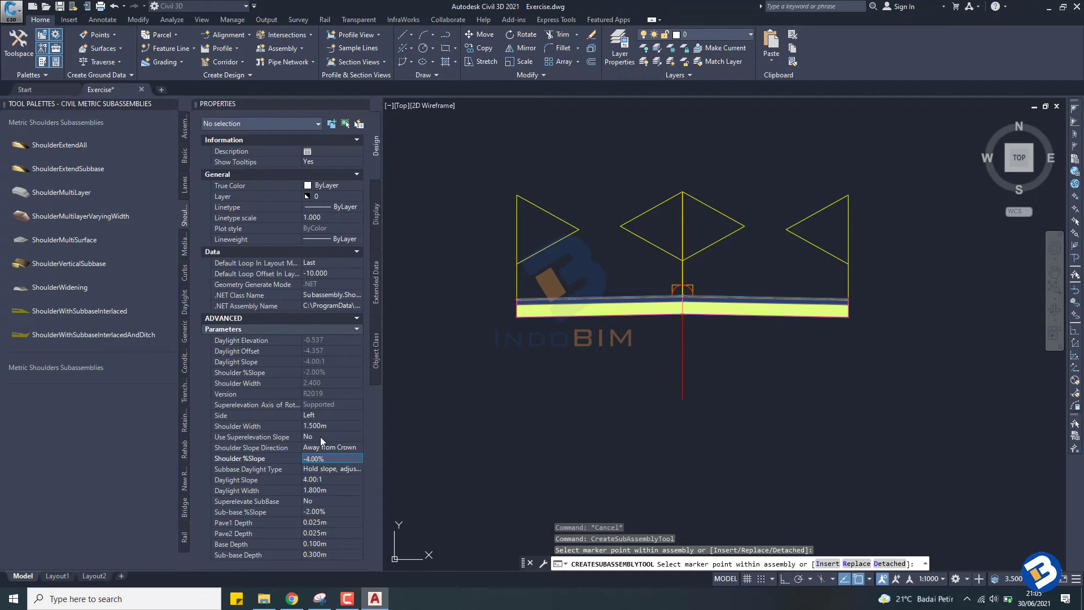
pyautogui.press('Delete')
pyautogui.write('4')
pyautogui.click(320, 435)
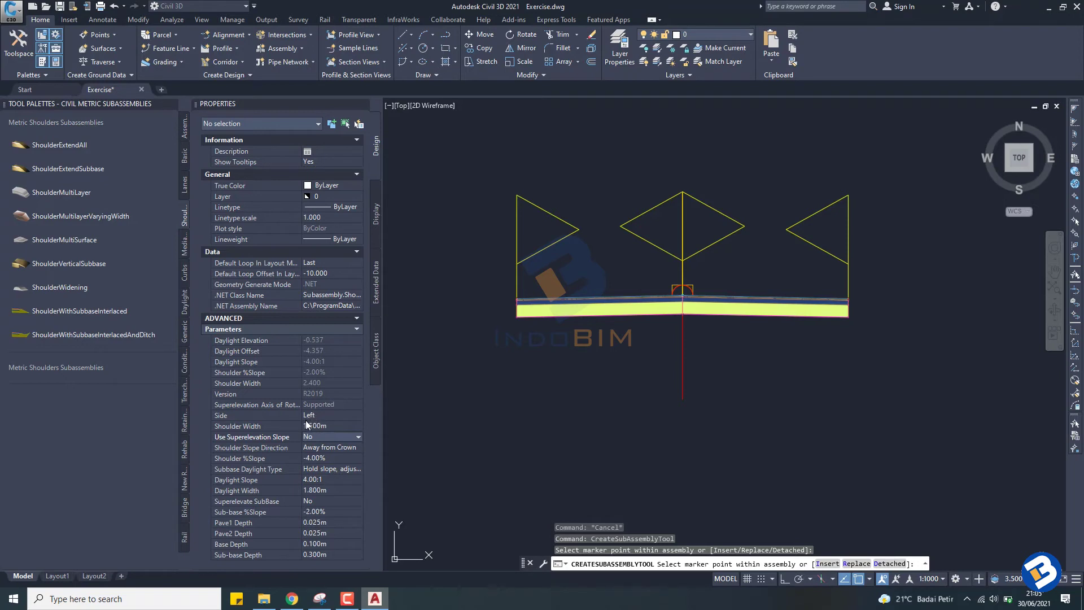
pyautogui.click(514, 300)
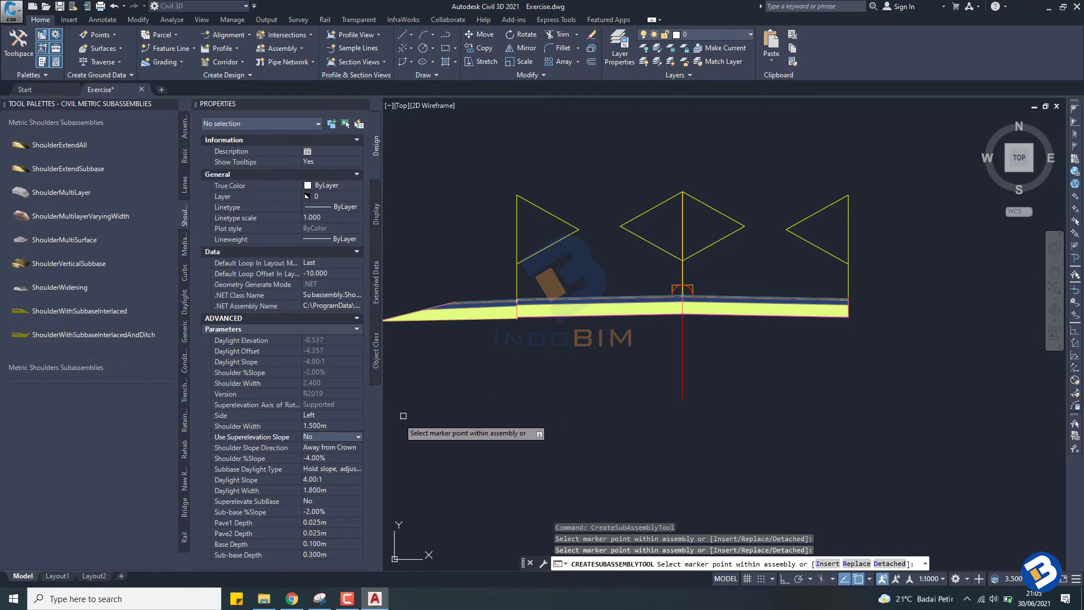
pyautogui.click(344, 415)
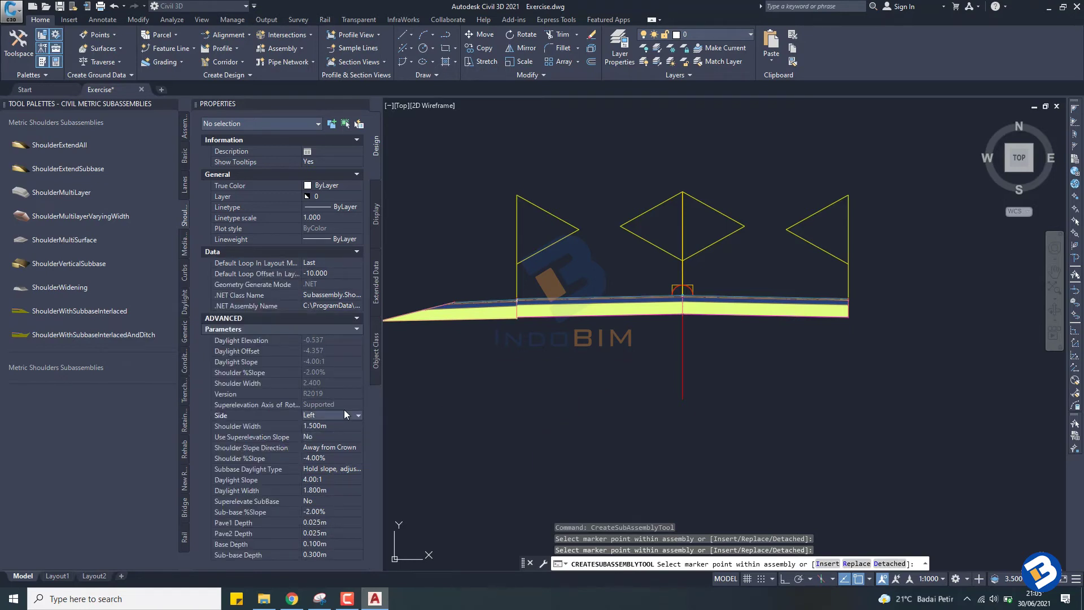
# Set Side to Right, attach the 1.5 m, -4% shoulder to the right lane's edge, and end placement.
pyautogui.click(358, 413)
pyautogui.click(335, 427)
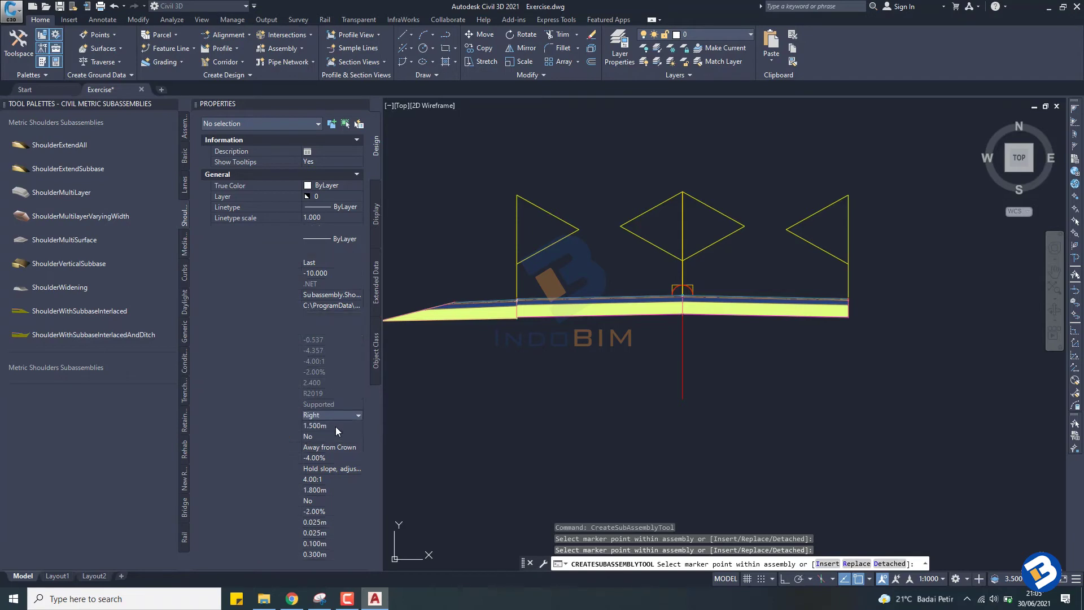
pyautogui.click(850, 298)
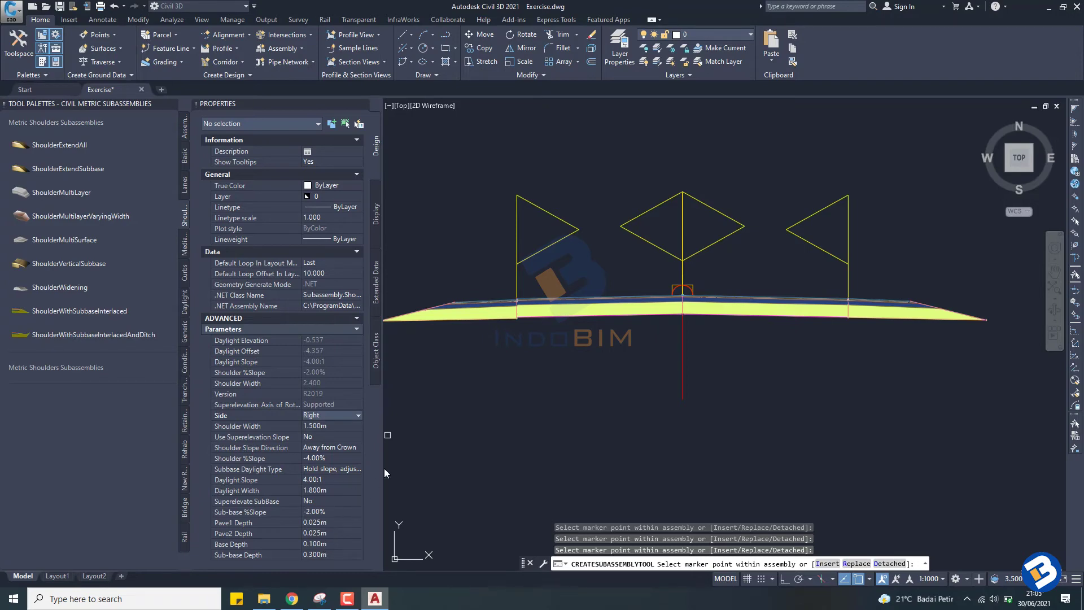
pyautogui.scroll(10, 518, 298)
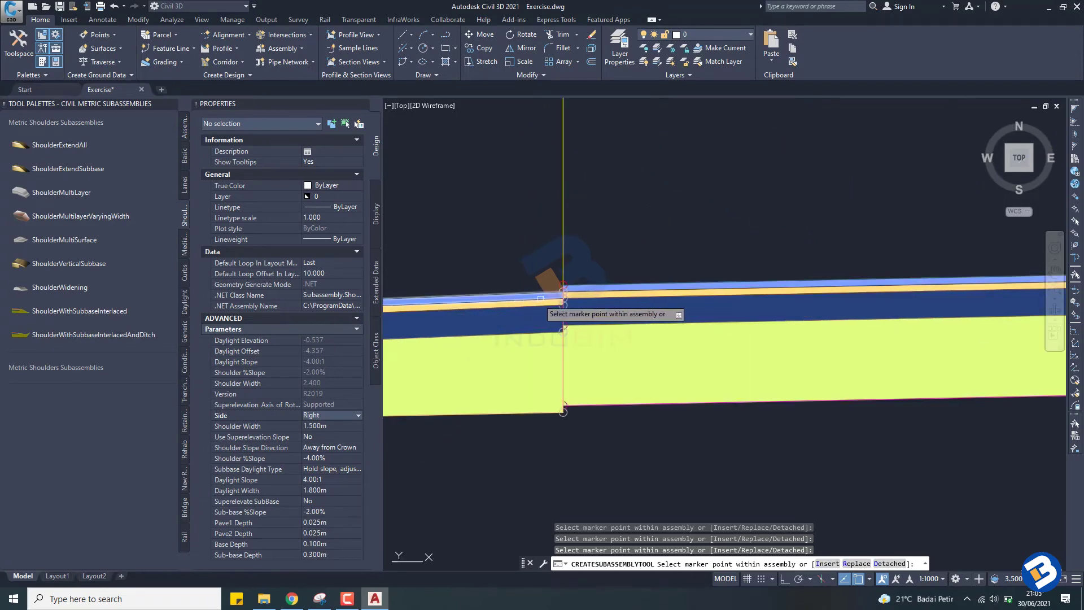
pyautogui.scroll(3, 561, 296)
pyautogui.scroll(-6, 568, 294)
pyautogui.scroll(-2, 569, 293)
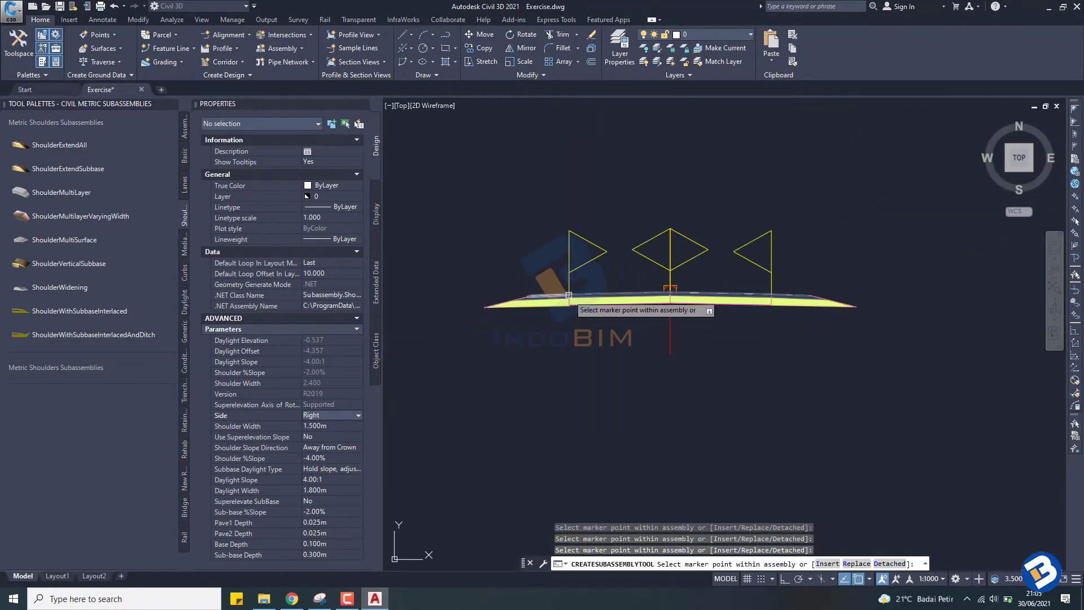
pyautogui.scroll(6, 836, 302)
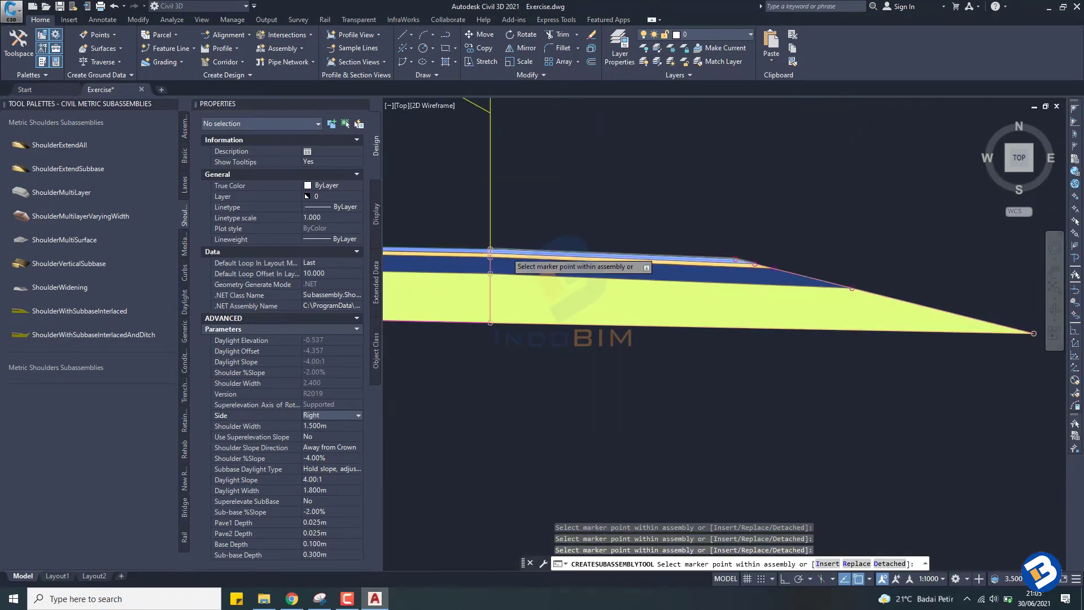
pyautogui.scroll(5, 559, 266)
pyautogui.scroll(-7, 546, 273)
pyautogui.scroll(4, 546, 273)
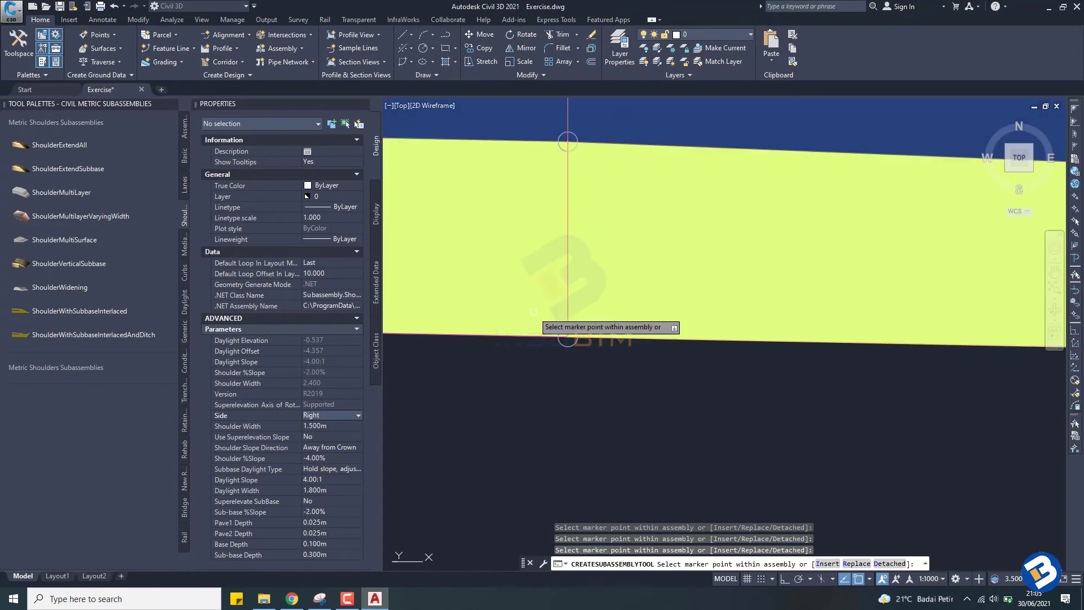
pyautogui.scroll(-8, 576, 356)
pyautogui.scroll(4, 594, 341)
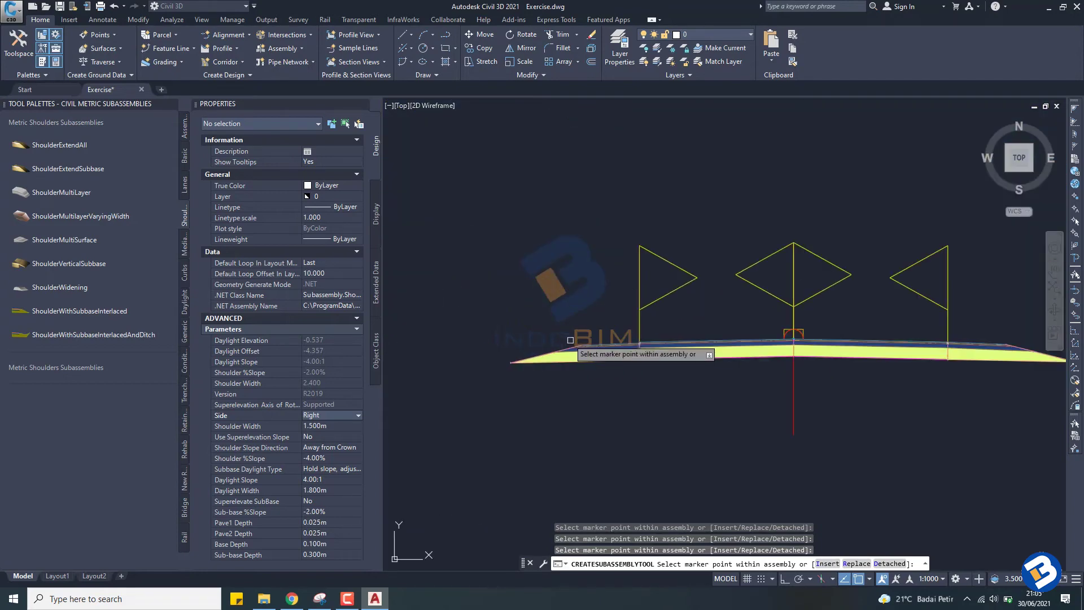
pyautogui.press('Escape')
# Delete the faulty left shoulder and configure a new ShoulderExtendAll: 1.5 m, -4.00%, Left side.
pyautogui.click(590, 364)
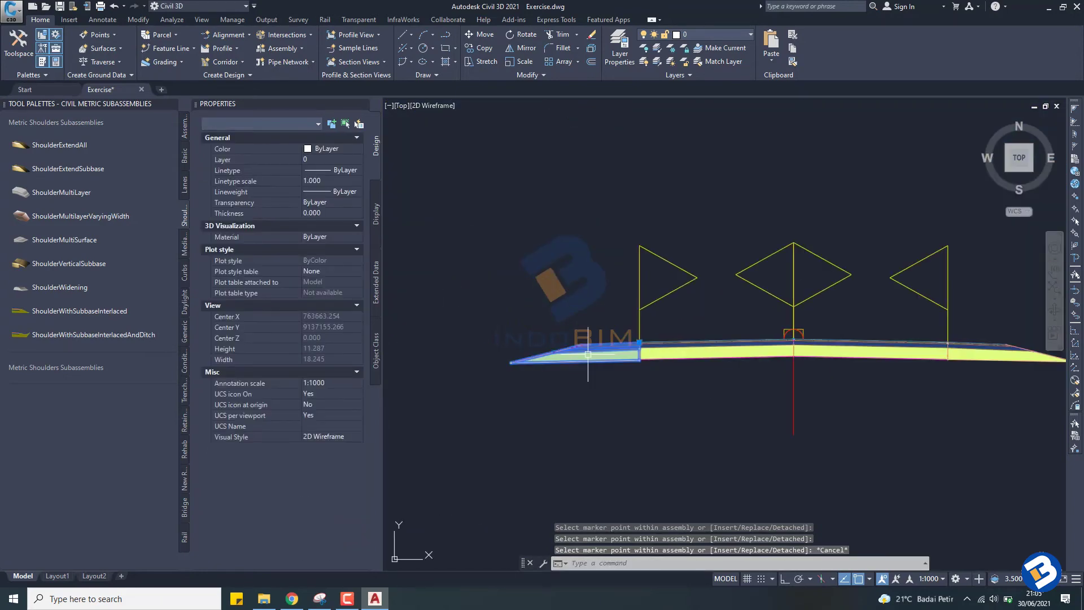
pyautogui.press('Delete')
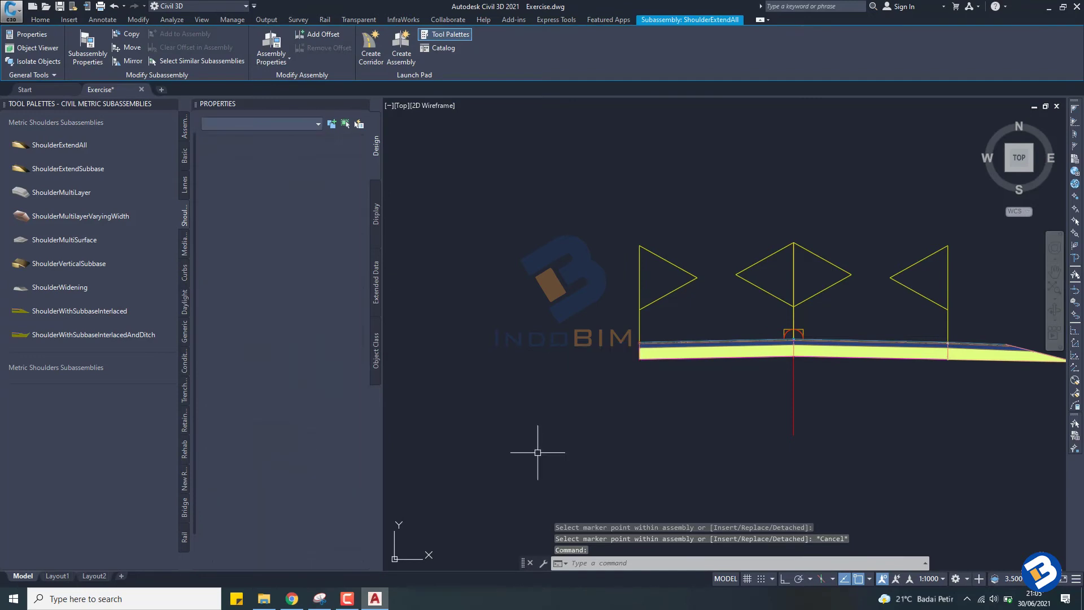
pyautogui.click(87, 147)
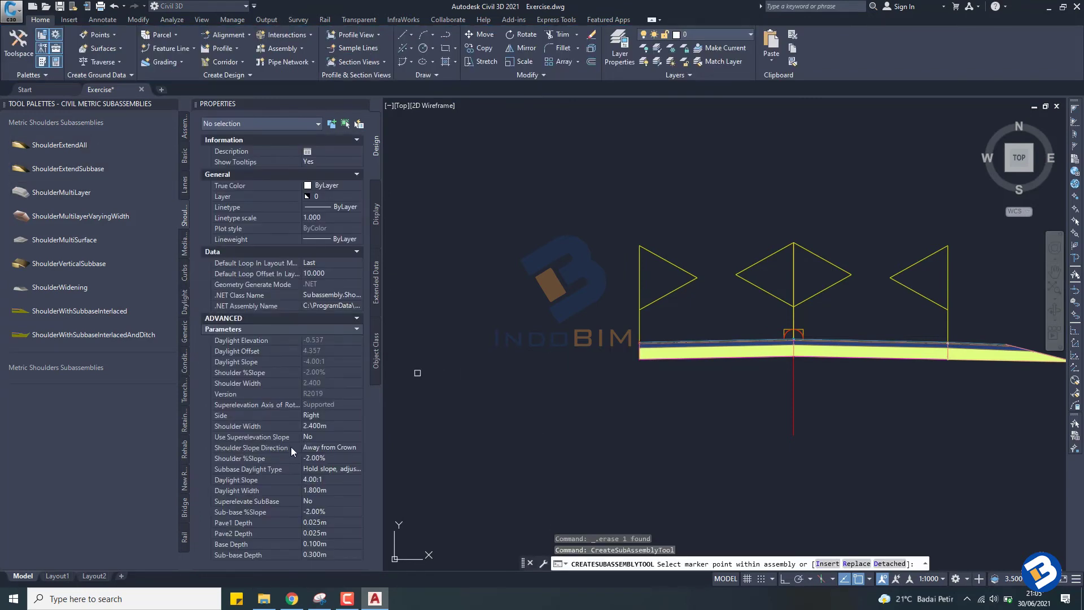
pyautogui.click(322, 426)
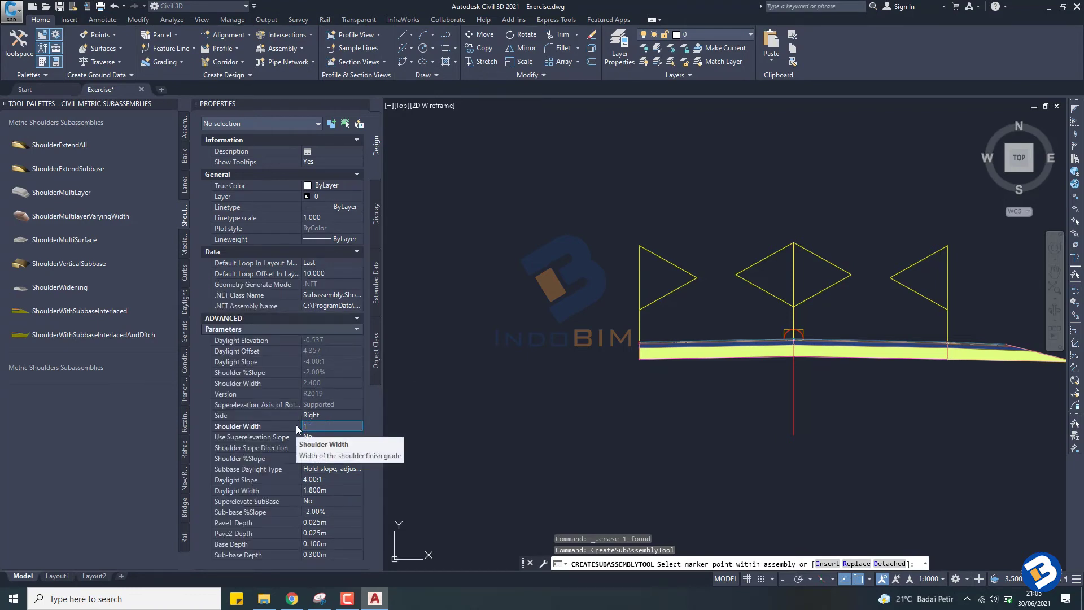
pyautogui.write('1.5')
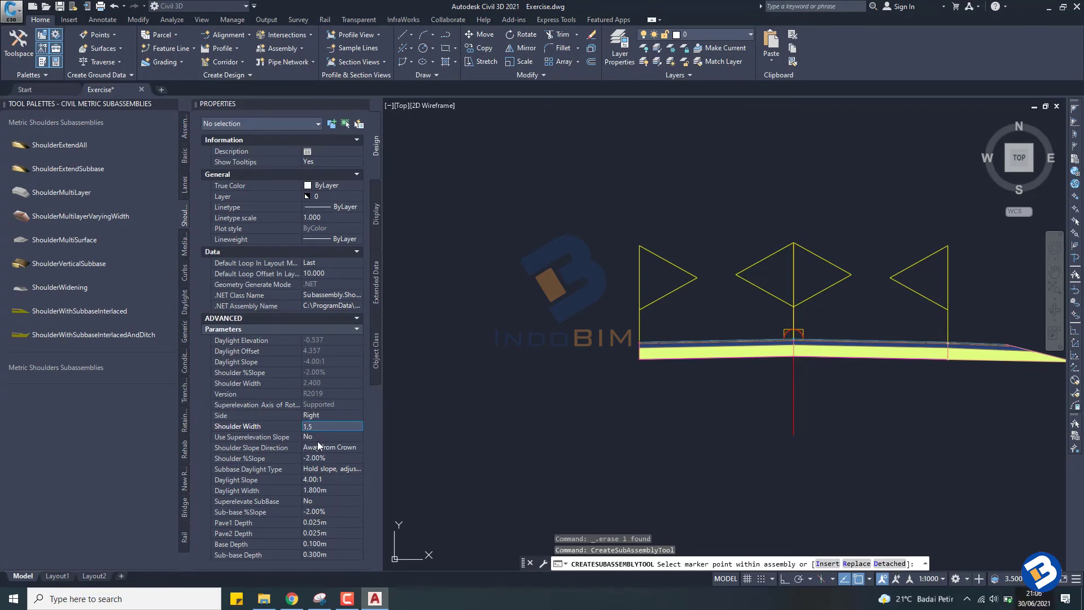
pyautogui.press('Return')
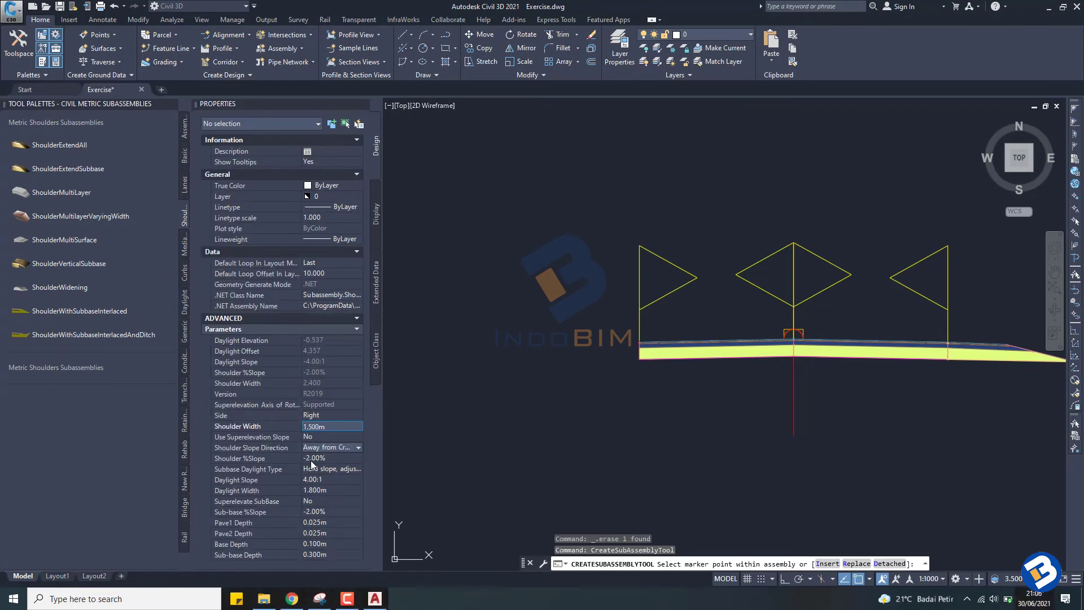
pyautogui.click(311, 459)
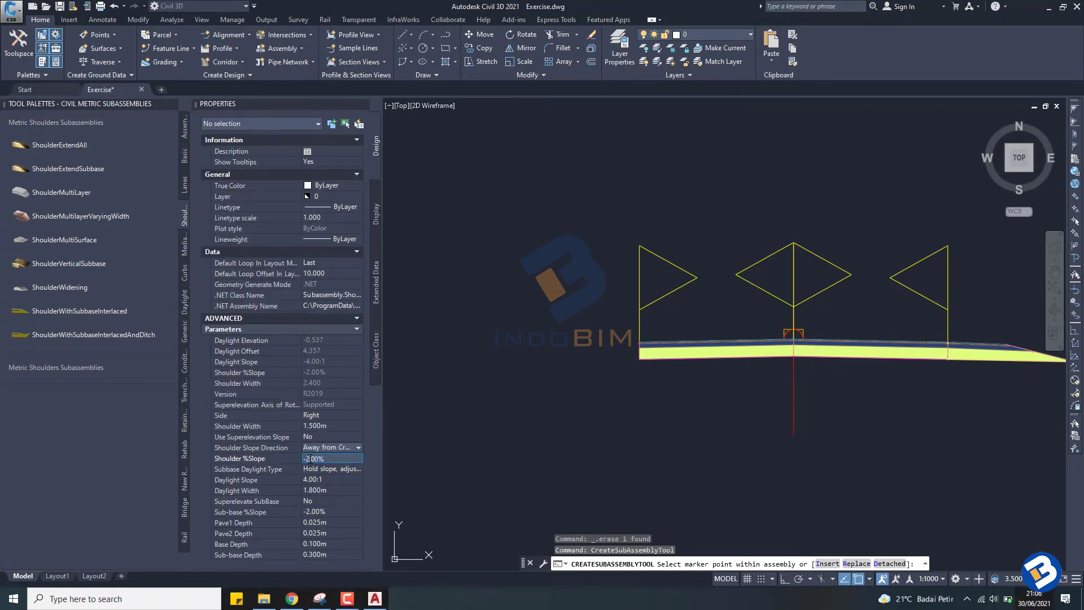
pyautogui.write('4')
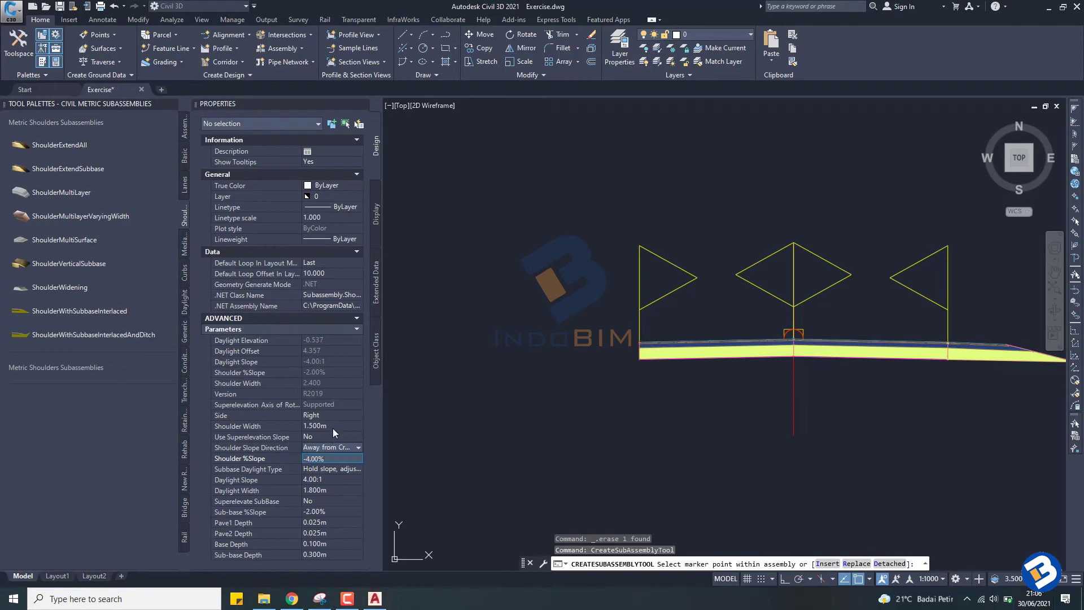
pyautogui.click(337, 416)
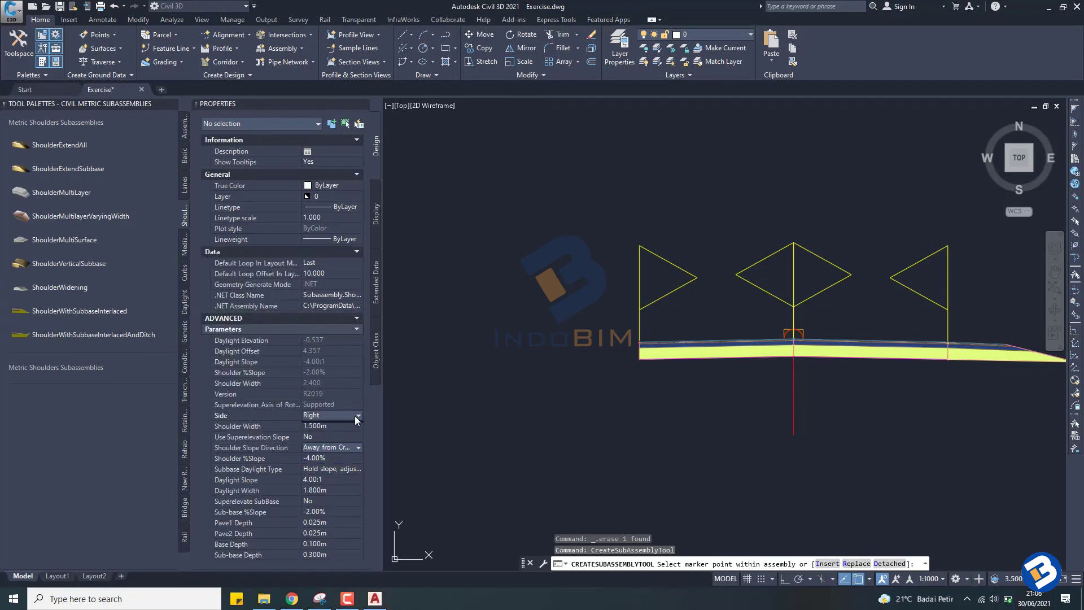
pyautogui.click(356, 416)
pyautogui.click(331, 436)
# Attach the new shoulder at the left lane's outer marker and view the whole assembly.
pyautogui.scroll(5, 621, 350)
pyautogui.scroll(2, 688, 286)
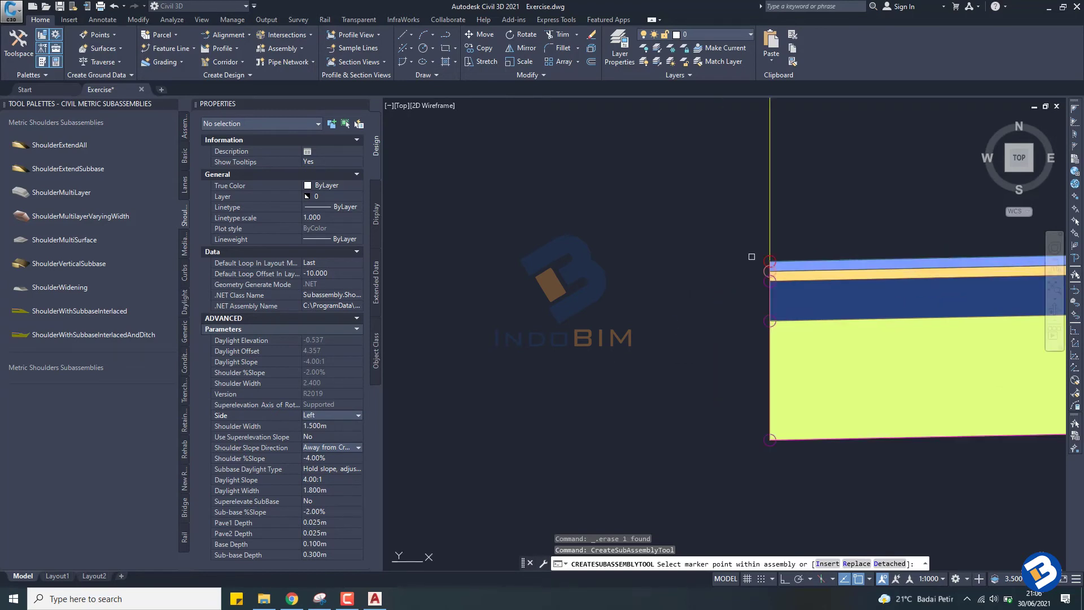
pyautogui.click(769, 261)
pyautogui.scroll(-5, 770, 266)
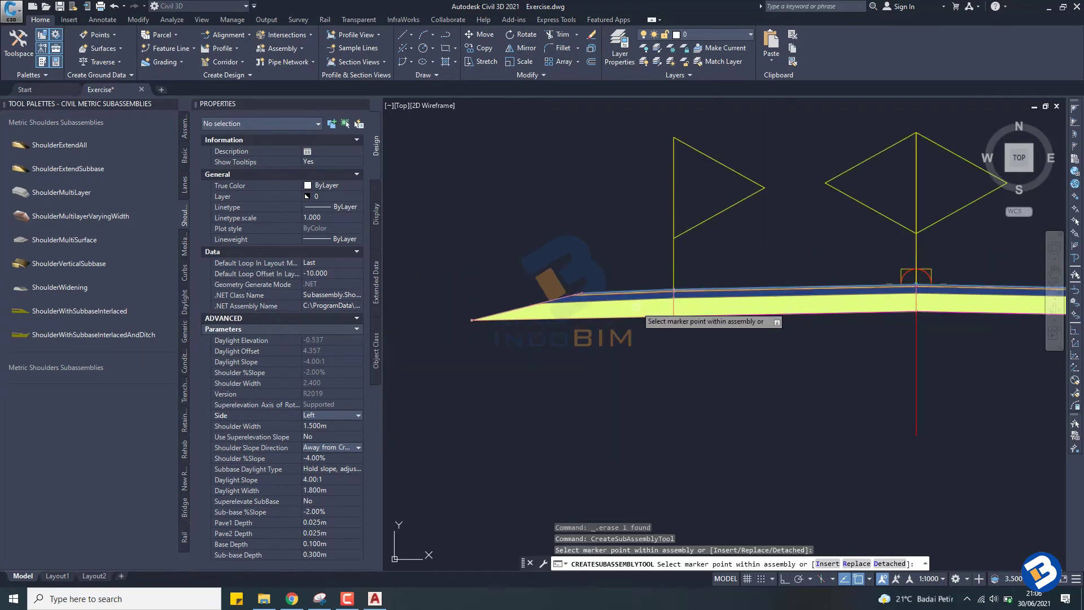
pyautogui.moveTo(635, 344); pyautogui.dragTo(570, 326, button='middle')
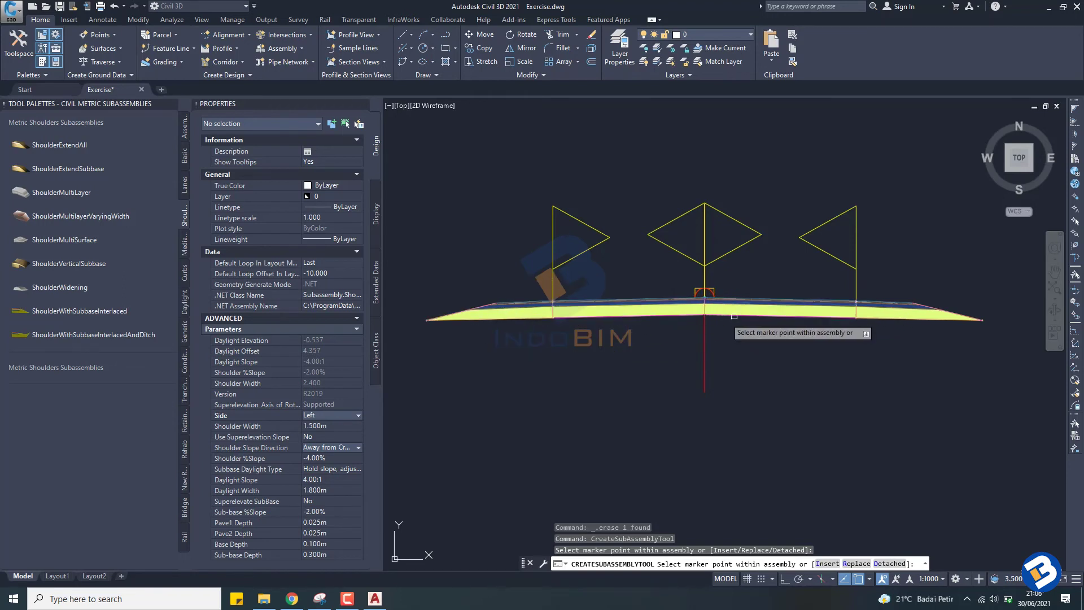
pyautogui.scroll(3, 912, 294)
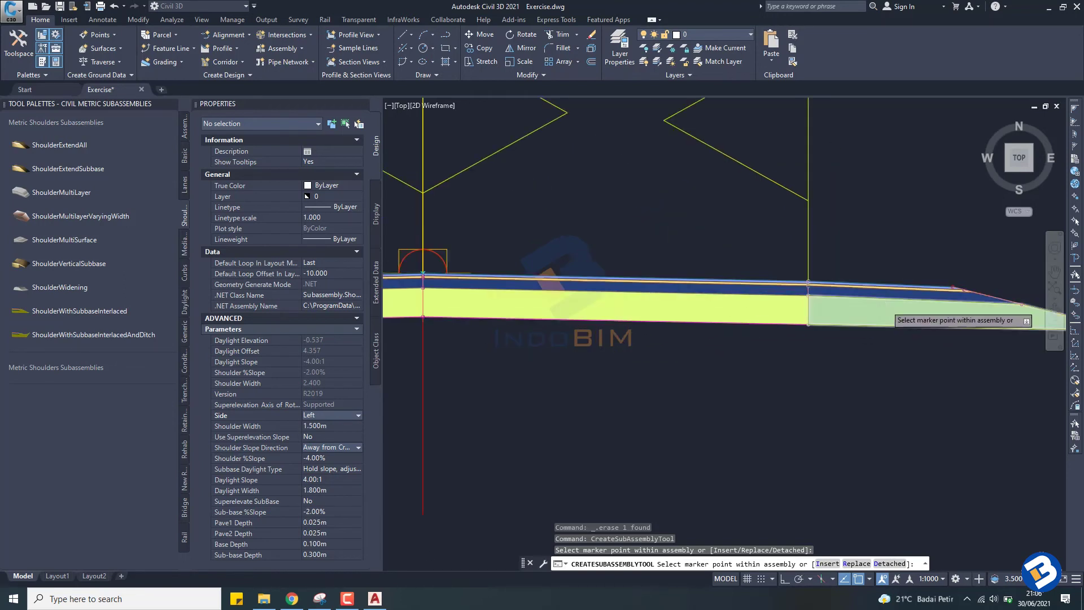
pyautogui.scroll(-5, 813, 308)
pyautogui.scroll(2, 666, 277)
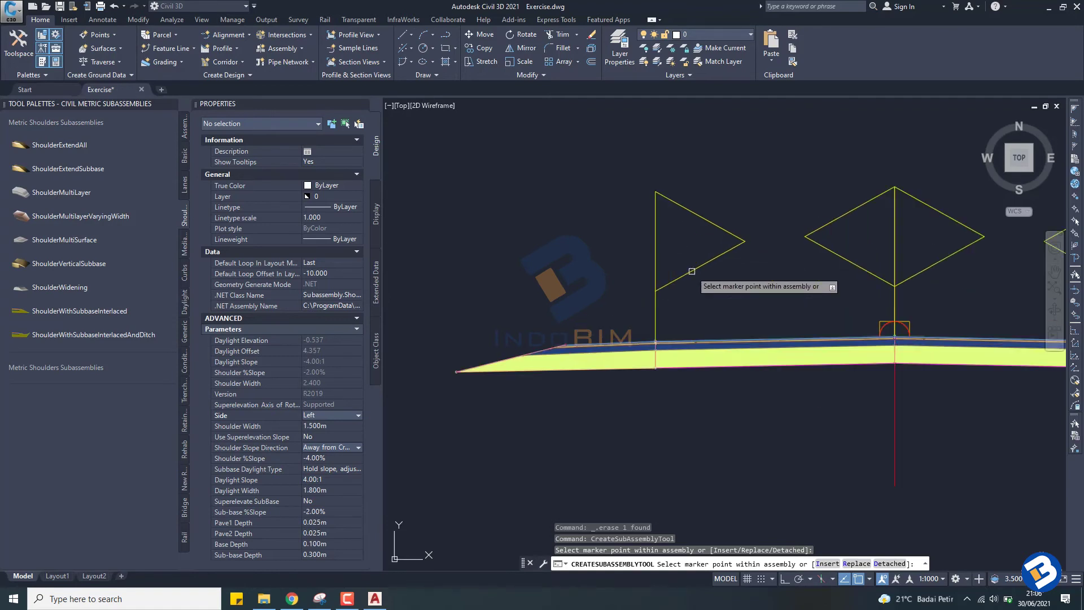
pyautogui.scroll(-2, 680, 278)
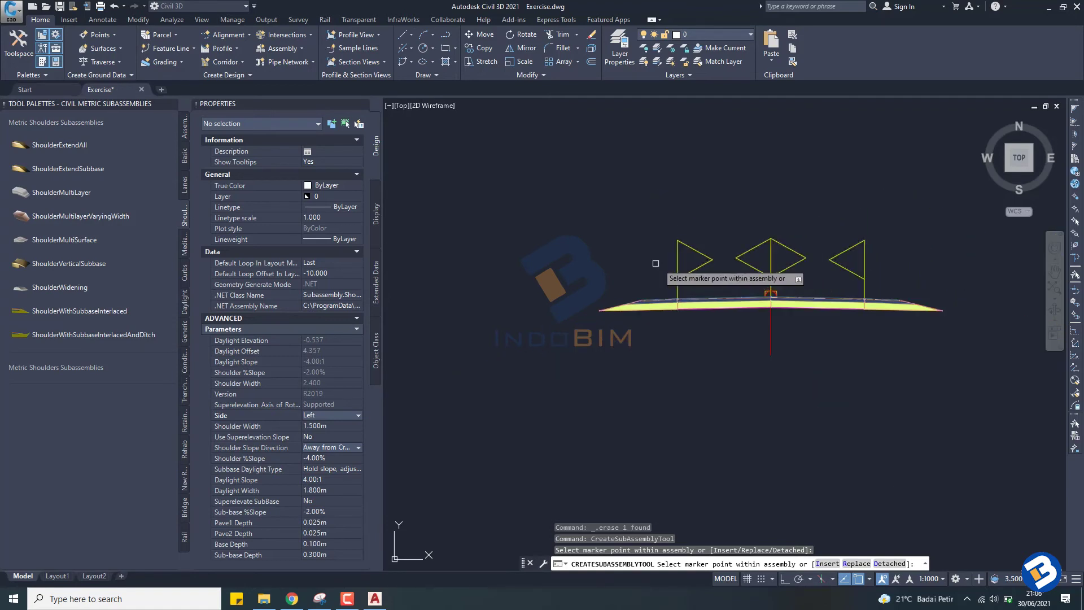
# Attach a DaylightBench subassembly with 2.00:1 cut and fill slopes to the left shoulder's outer edge.
pyautogui.click(182, 298)
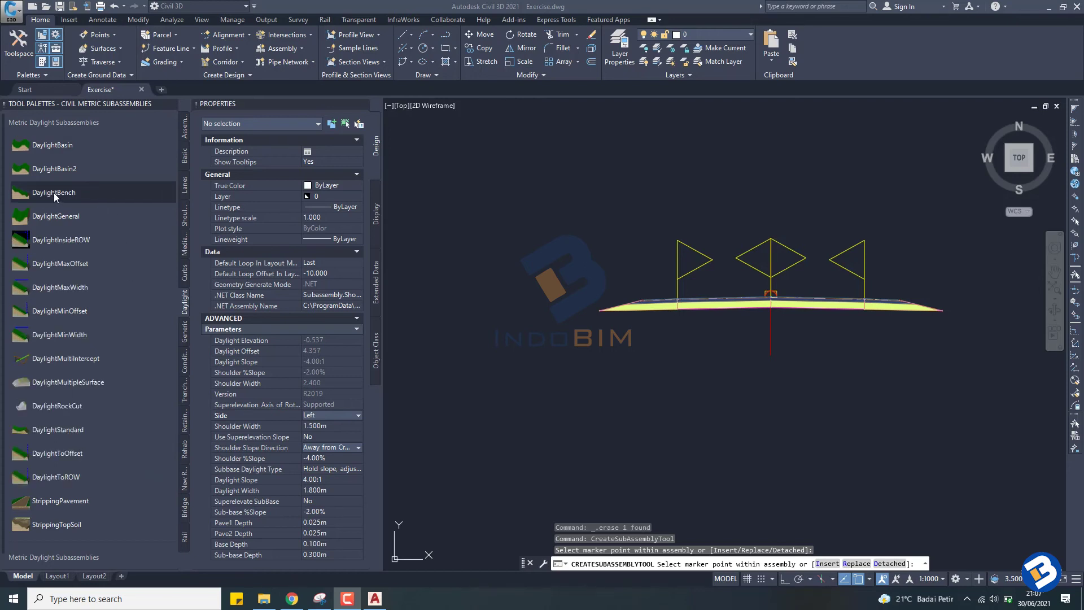
pyautogui.click(82, 191)
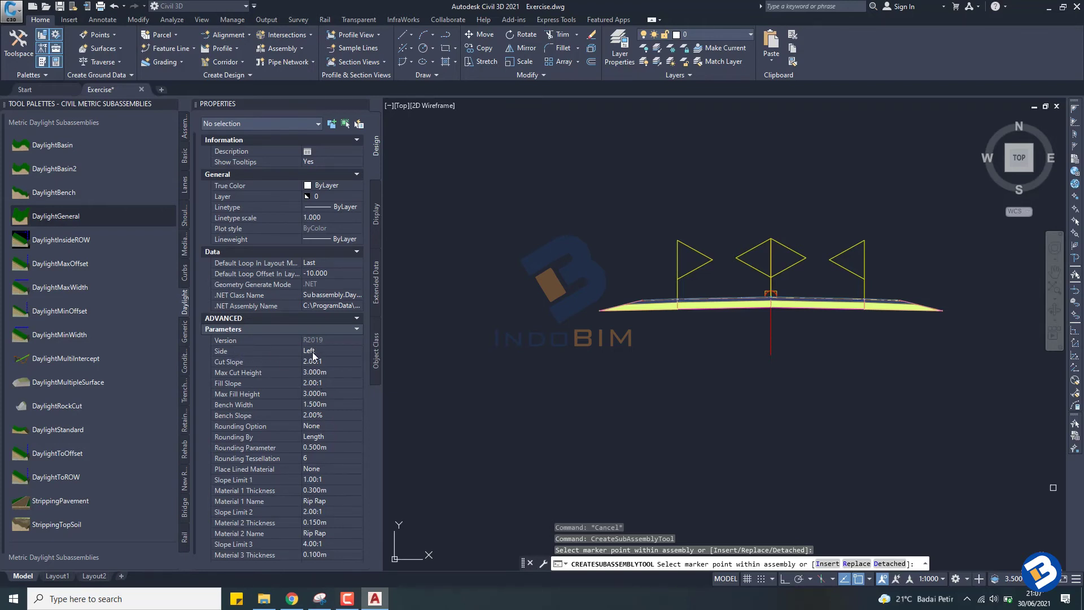
pyautogui.scroll(4, 567, 328)
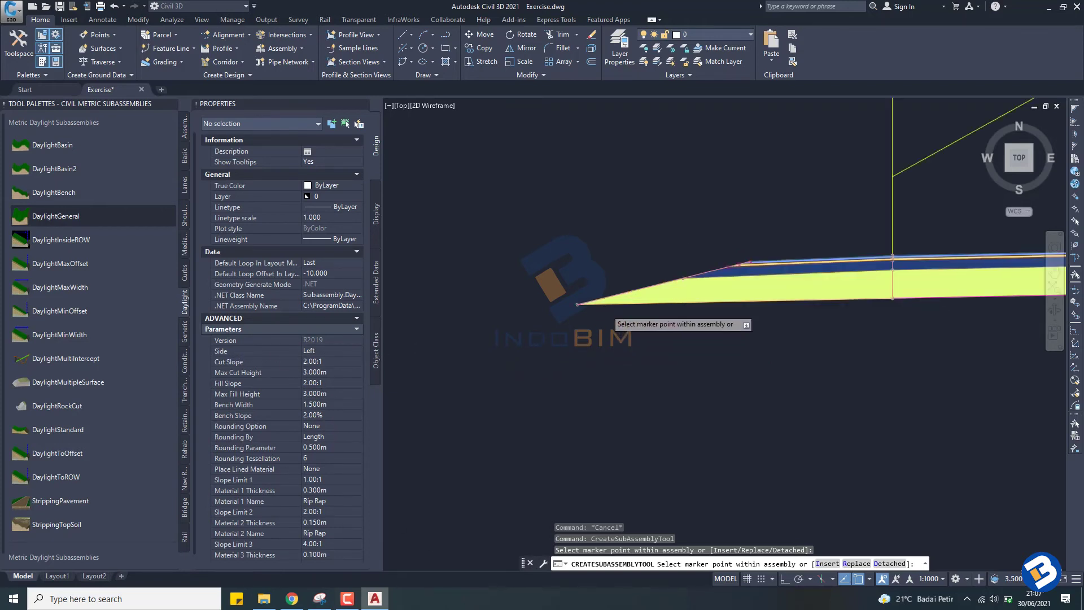
pyautogui.click(554, 302)
pyautogui.scroll(-5, 551, 313)
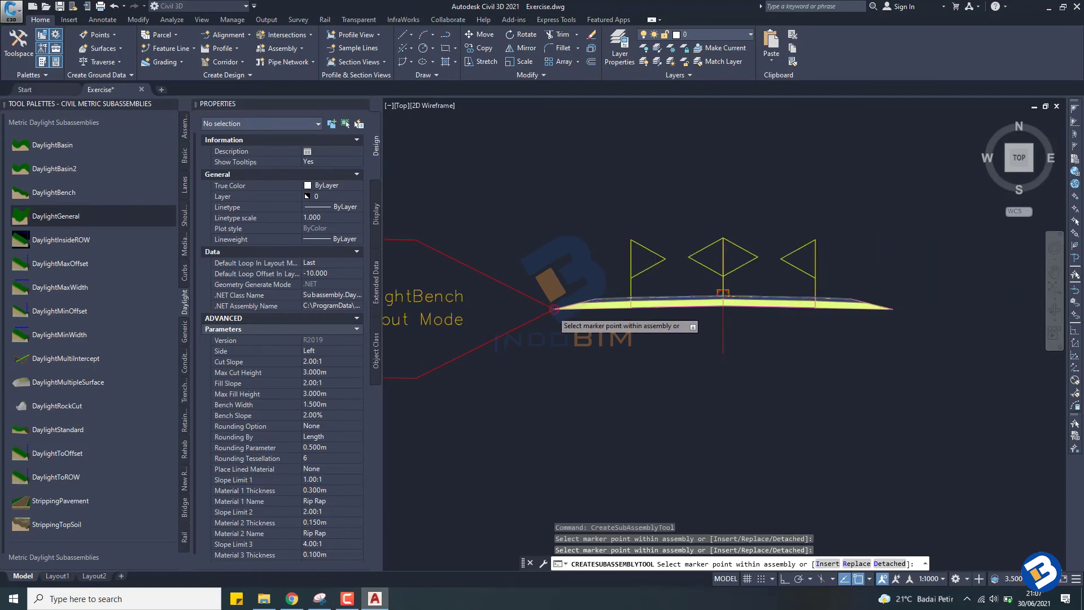
# Set DaylightBench Side to Right and attach it to the right shoulder's outer edge.
pyautogui.click(323, 350)
pyautogui.click(323, 354)
pyautogui.click(320, 361)
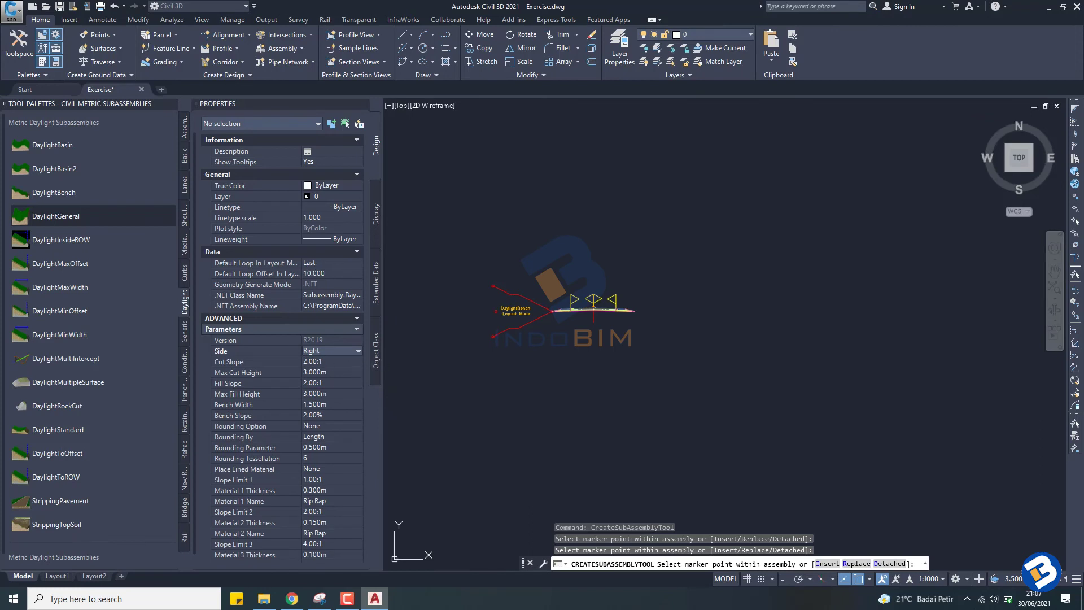
pyautogui.scroll(4, 668, 206)
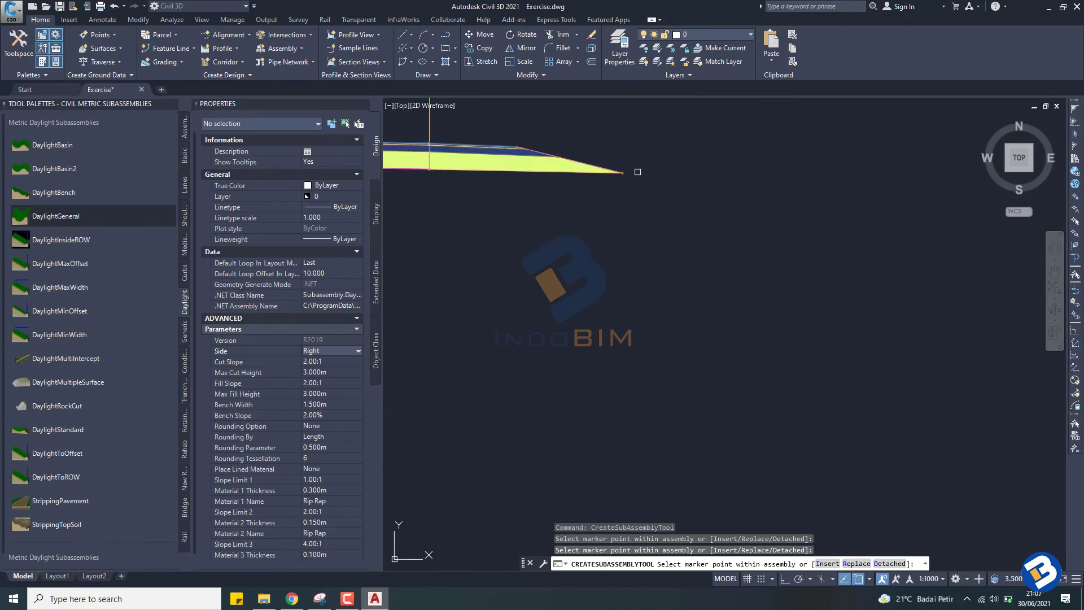
pyautogui.scroll(-3, 634, 198)
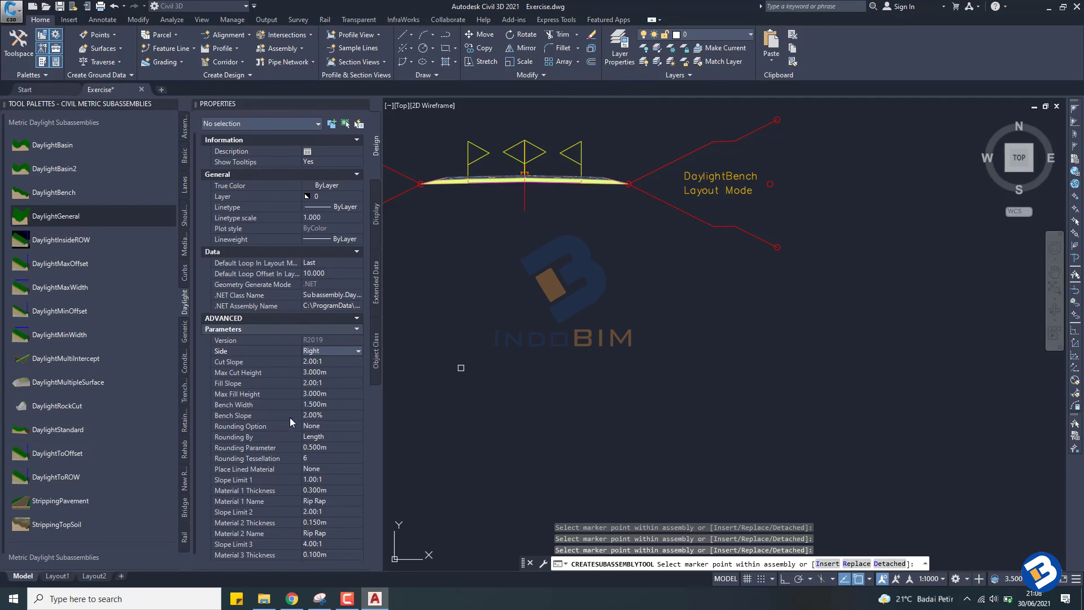
pyautogui.scroll(-1, 289, 417)
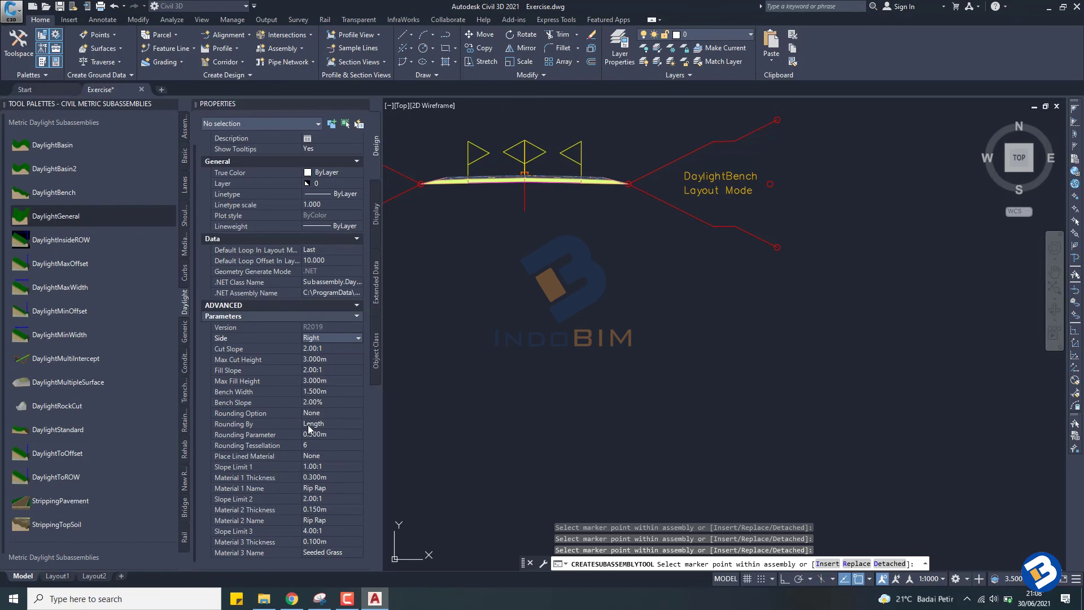
pyautogui.scroll(-3, 613, 359)
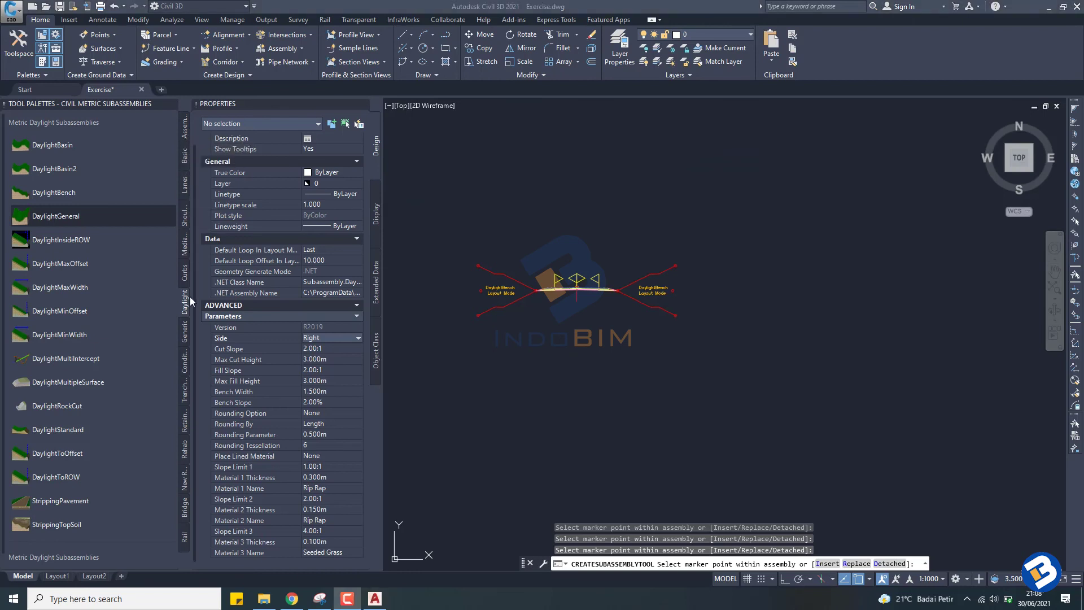
# Browse Conditional, Trench Pipes and Retaining Walls palettes, ending on the metric Medians list.
pyautogui.click(185, 366)
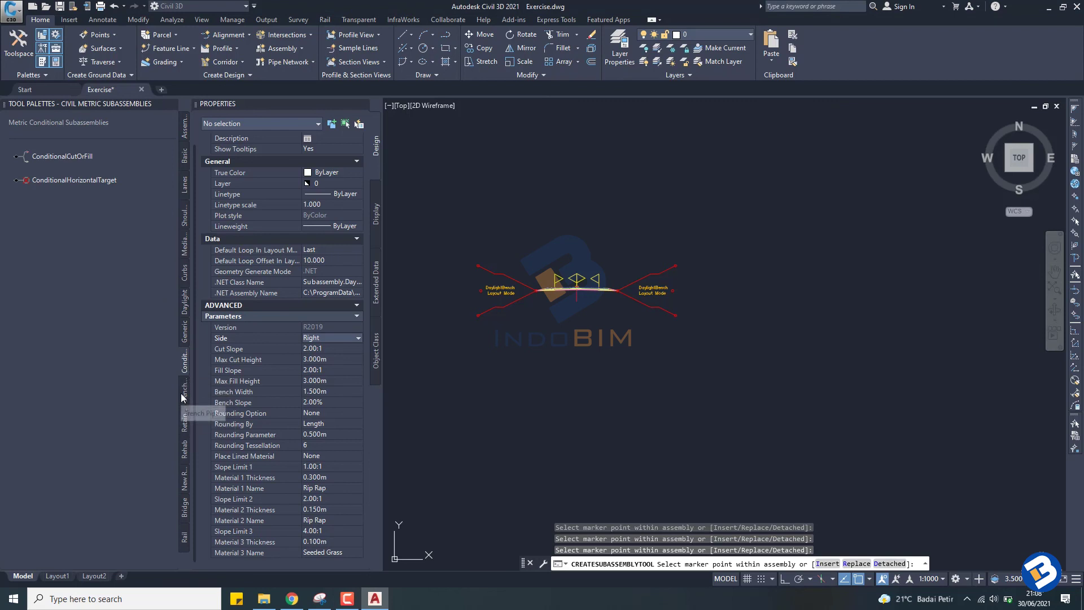
pyautogui.click(186, 395)
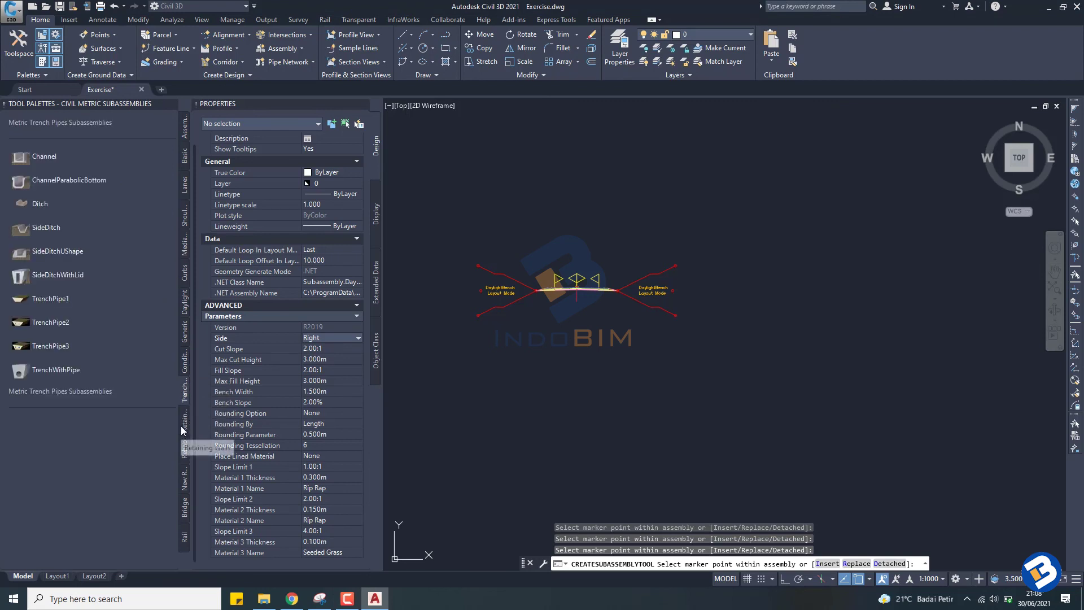
pyautogui.click(183, 429)
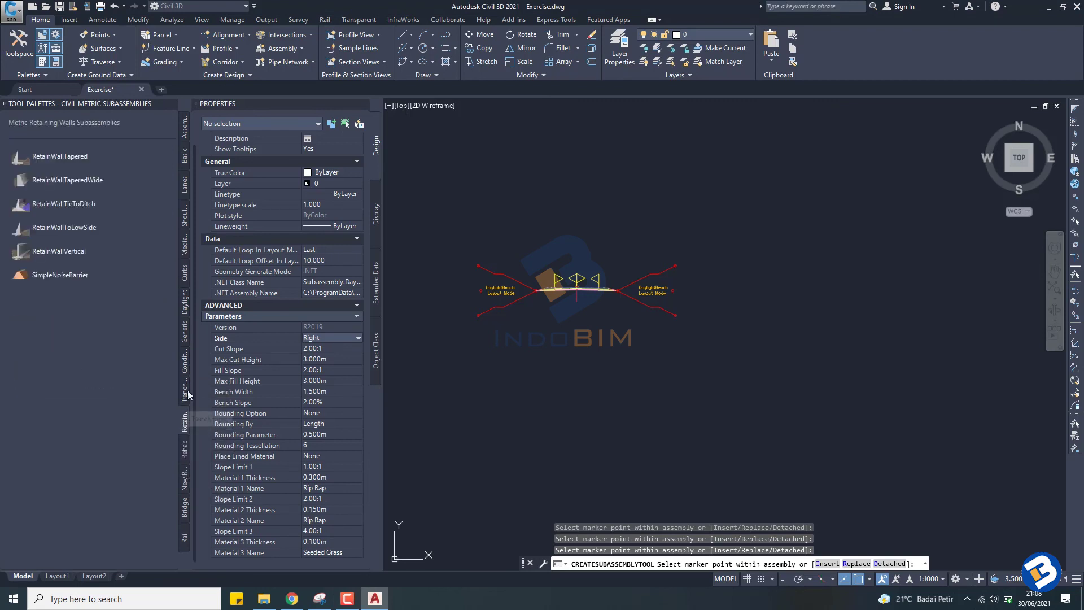
pyautogui.click(186, 253)
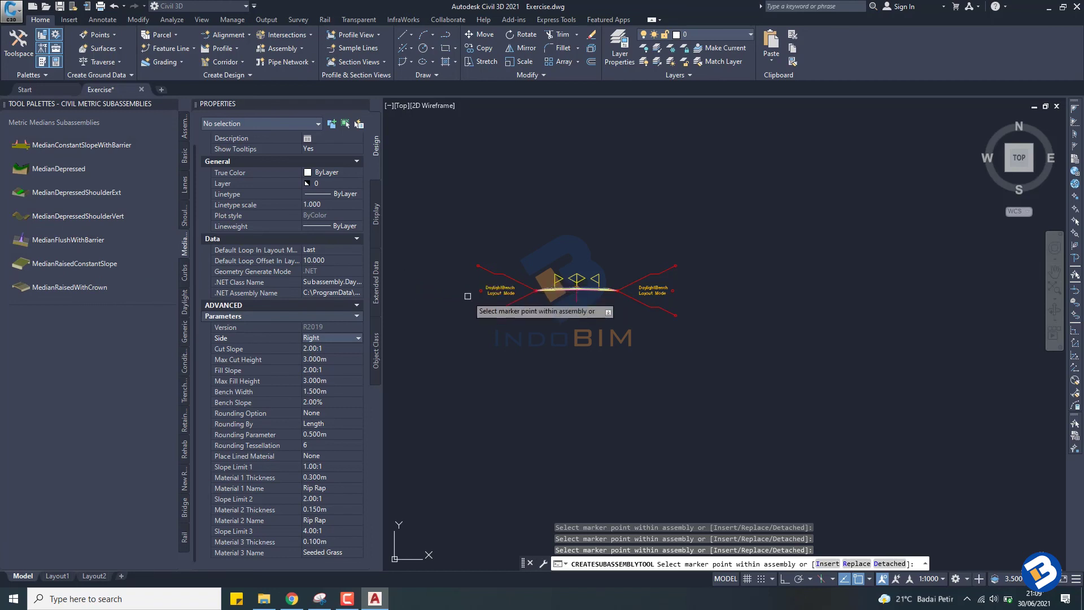
pyautogui.scroll(2, 468, 296)
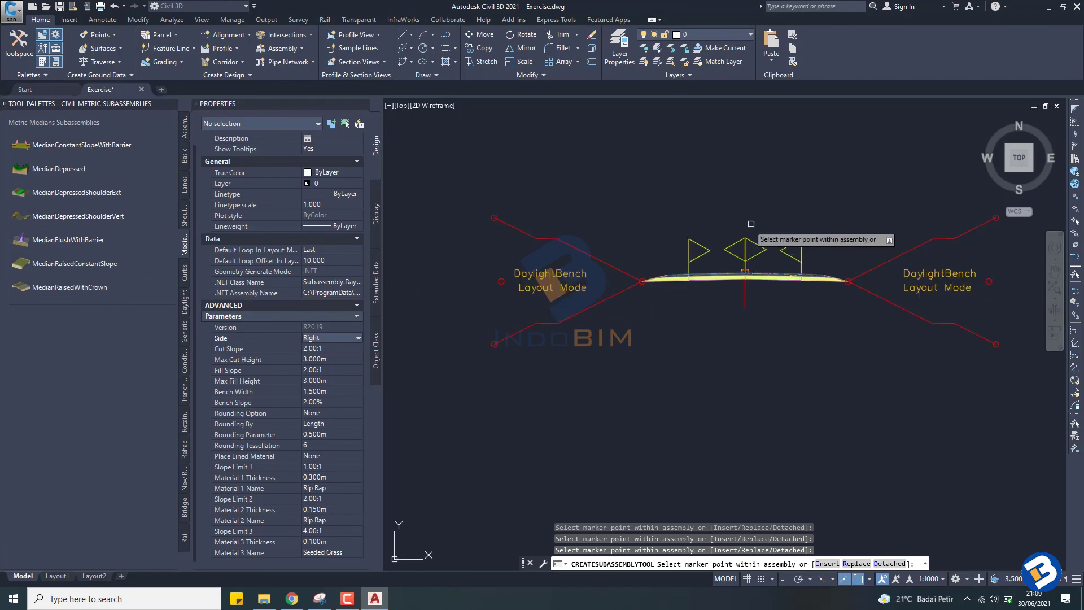
pyautogui.scroll(4, 749, 225)
pyautogui.scroll(-2, 750, 224)
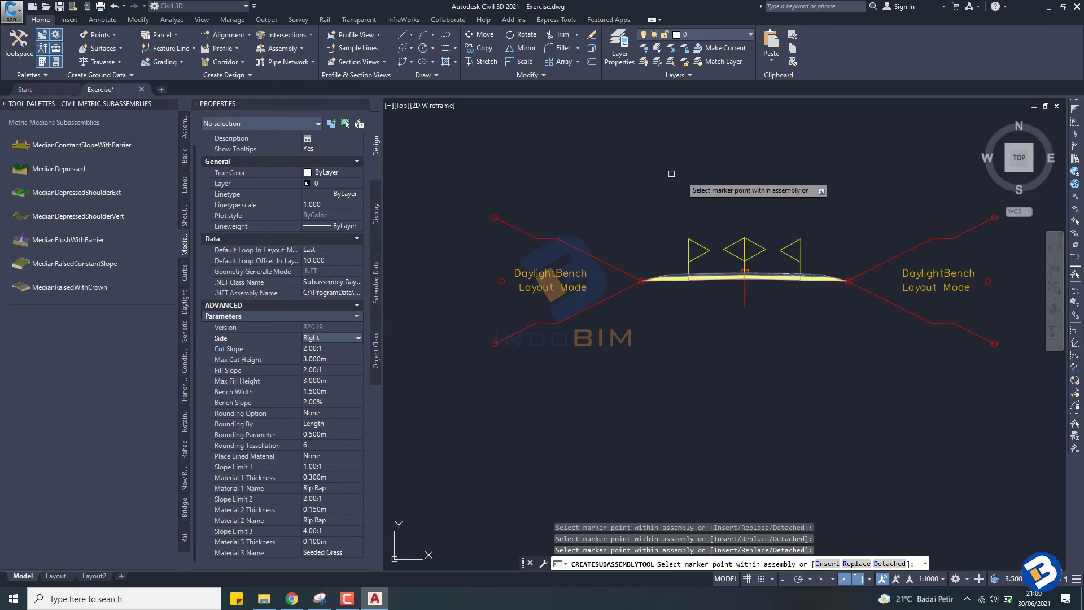